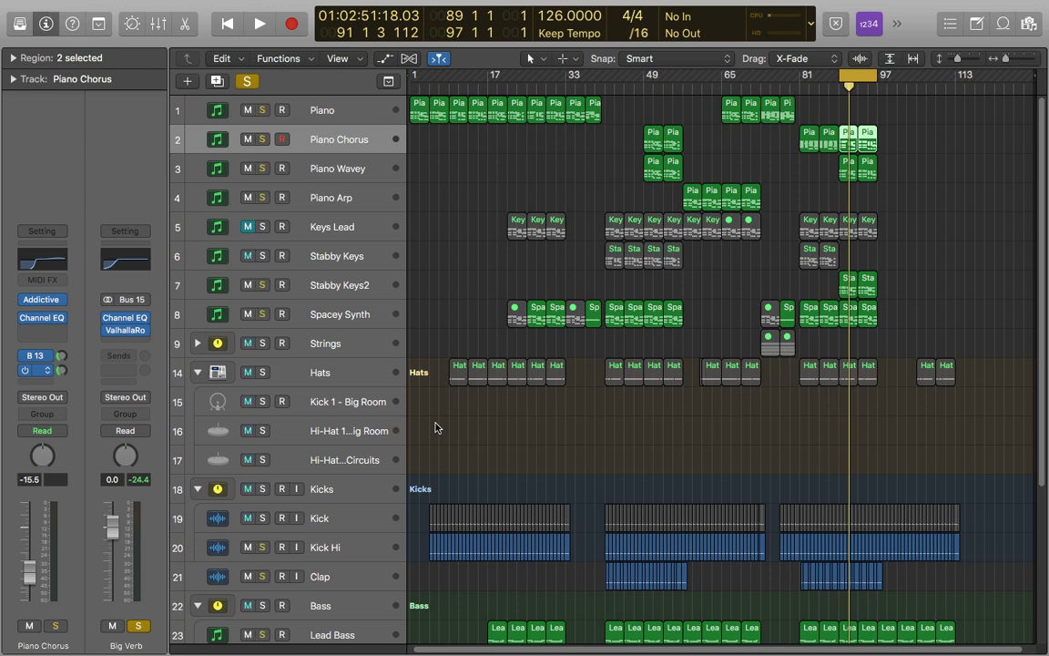
Step: Briefly play the arrangement, deselect the two regions, and stop playback
key(space)
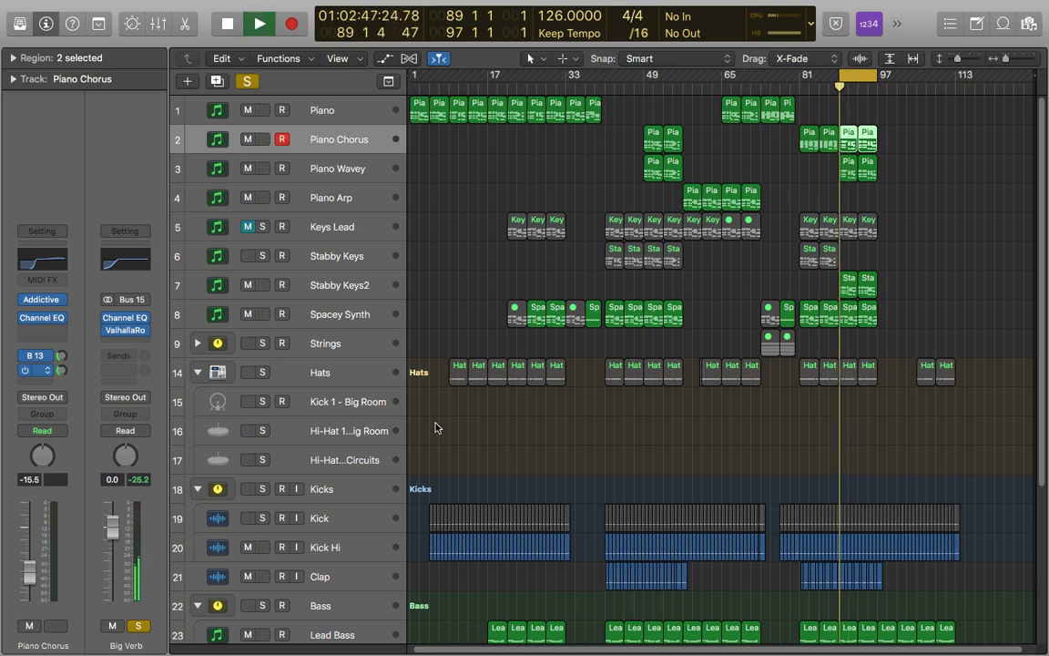
click(461, 320)
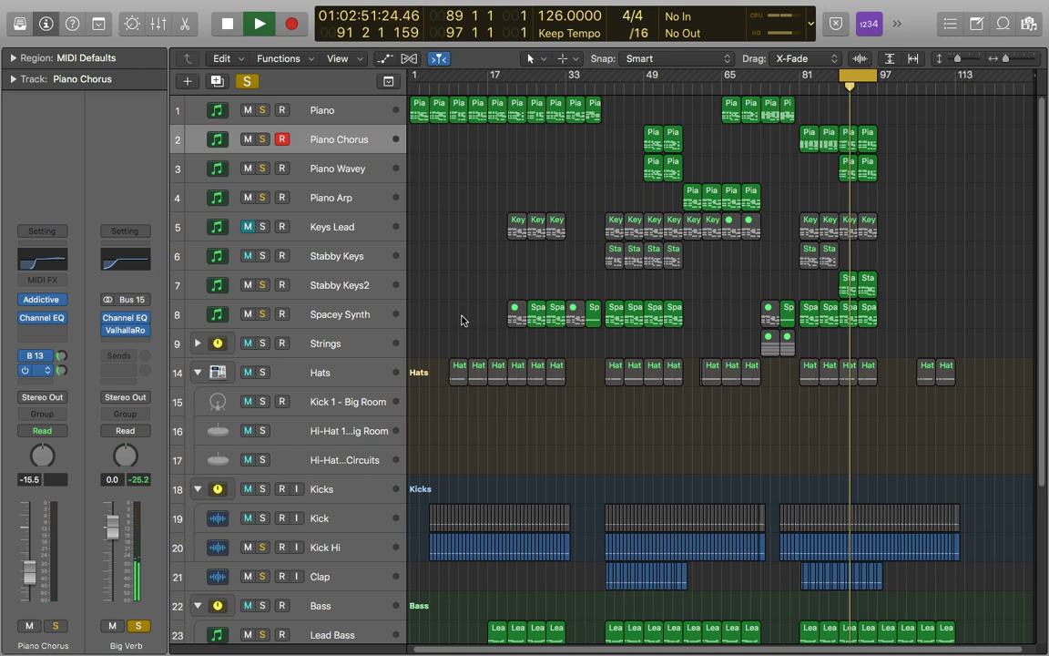
key(space)
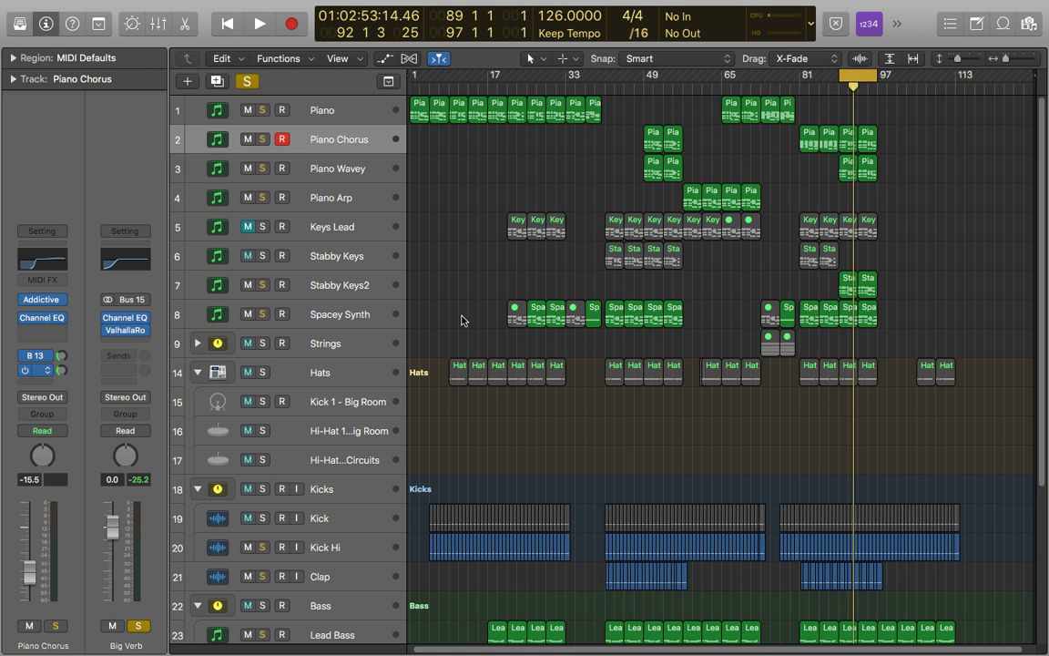
Step: Insert a stereo Compressor after ValhallaRoom on the Big Verb bus and reposition its window
click(122, 342)
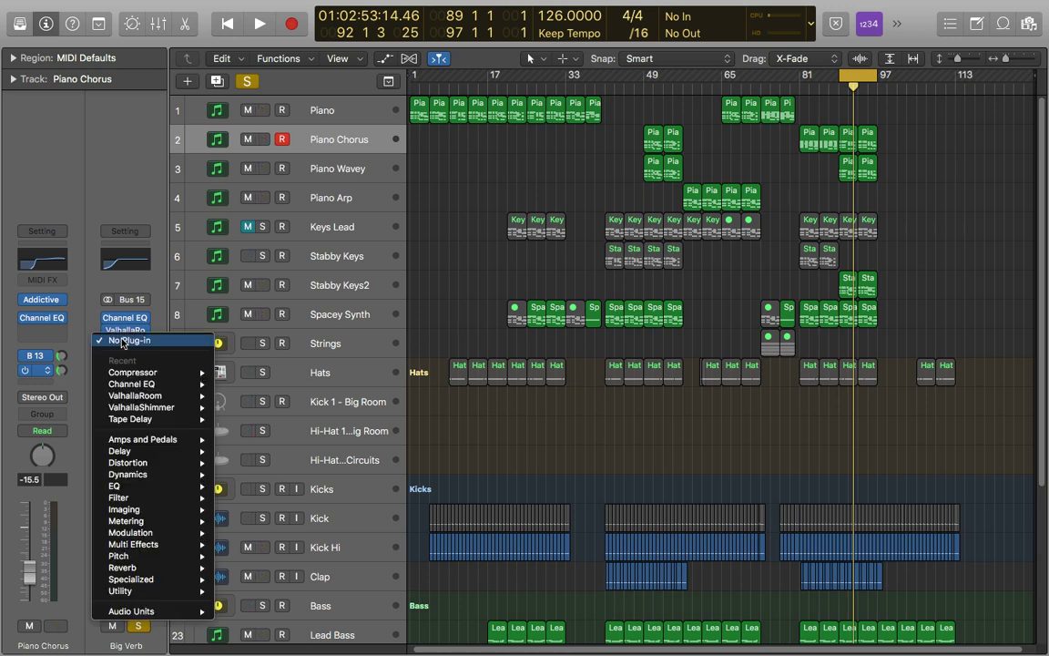
mouse_move(127, 474)
mouse_move(264, 486)
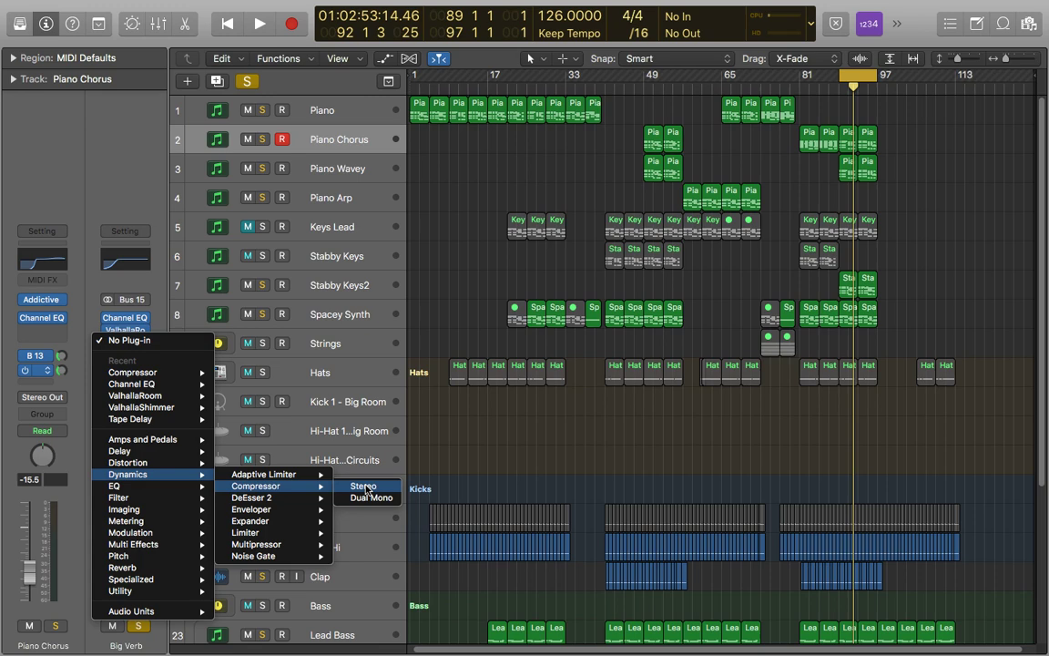
click(365, 488)
drag(284, 52, 533, 95)
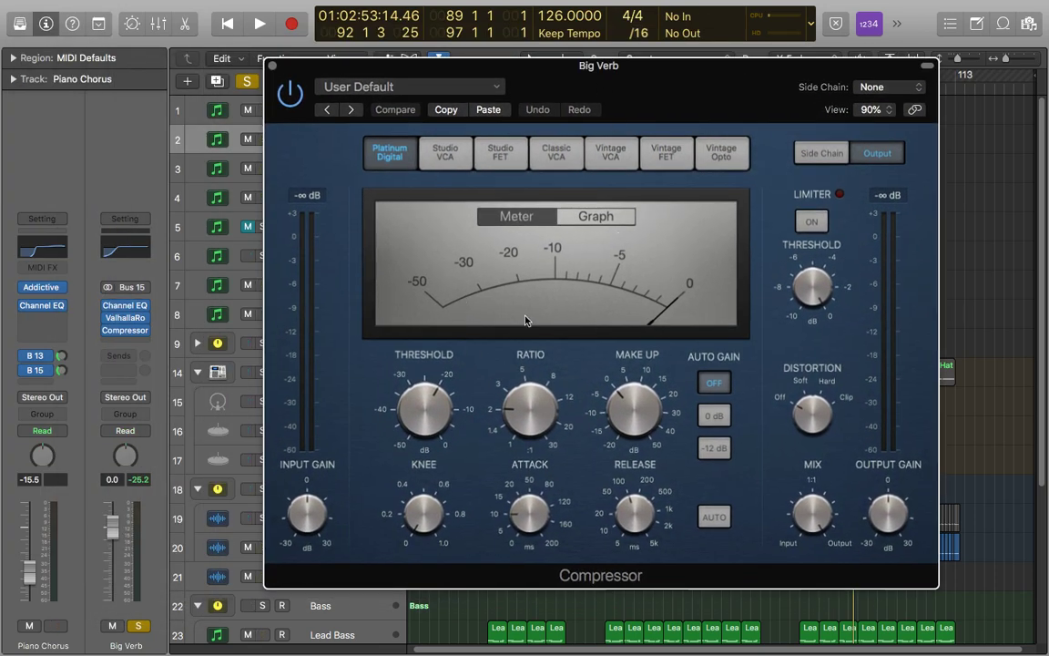
Step: Set the compressor's attack to 16.0 ms
mouse_move(435, 355)
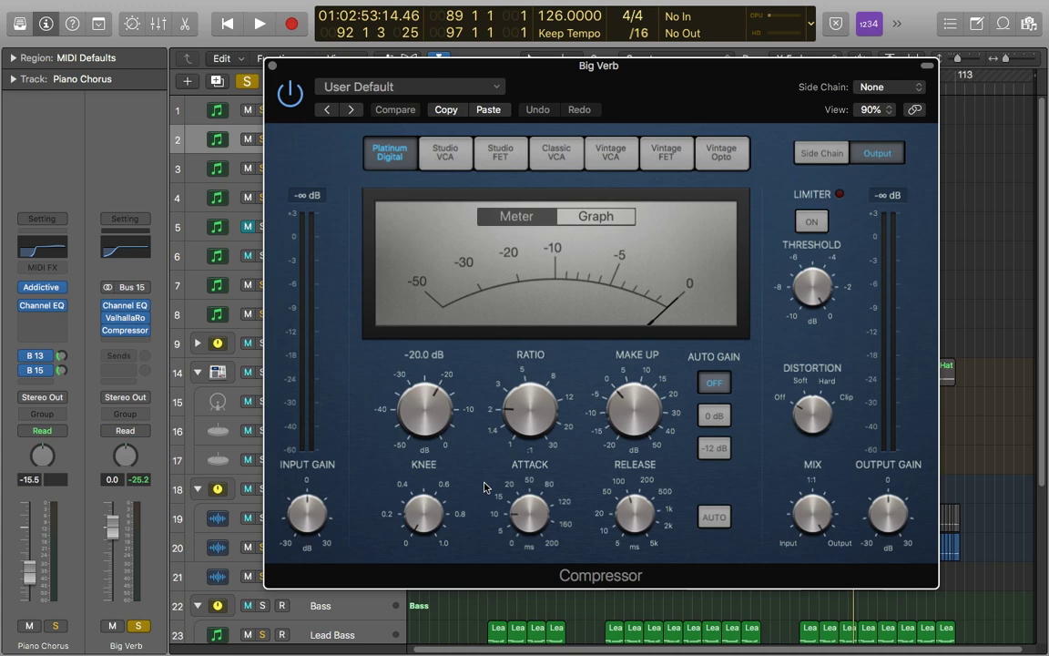
mouse_move(640, 508)
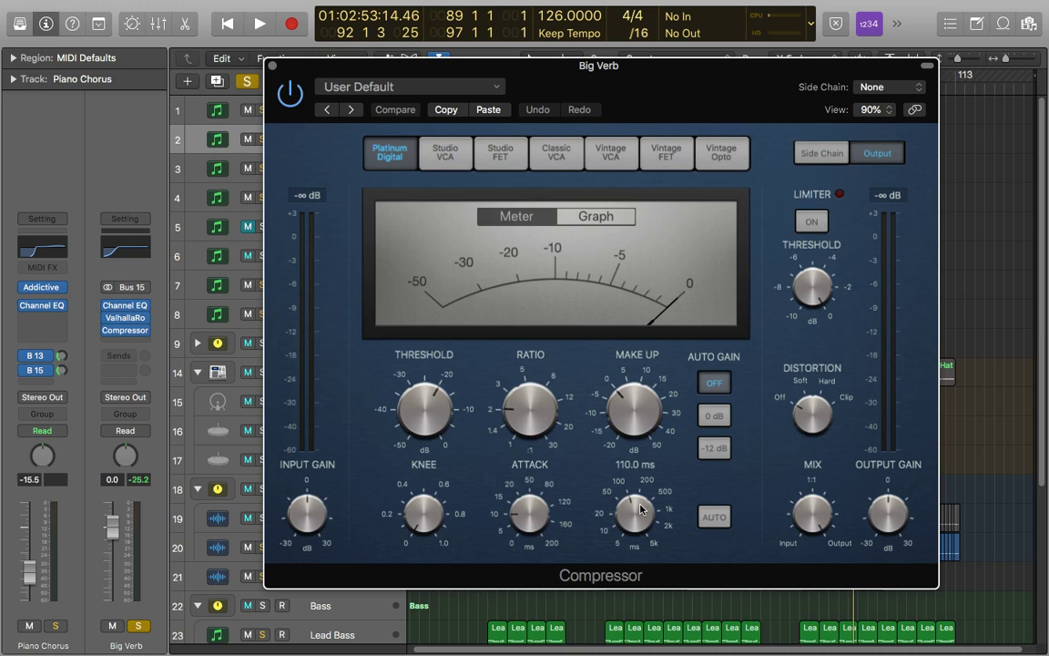
mouse_move(534, 510)
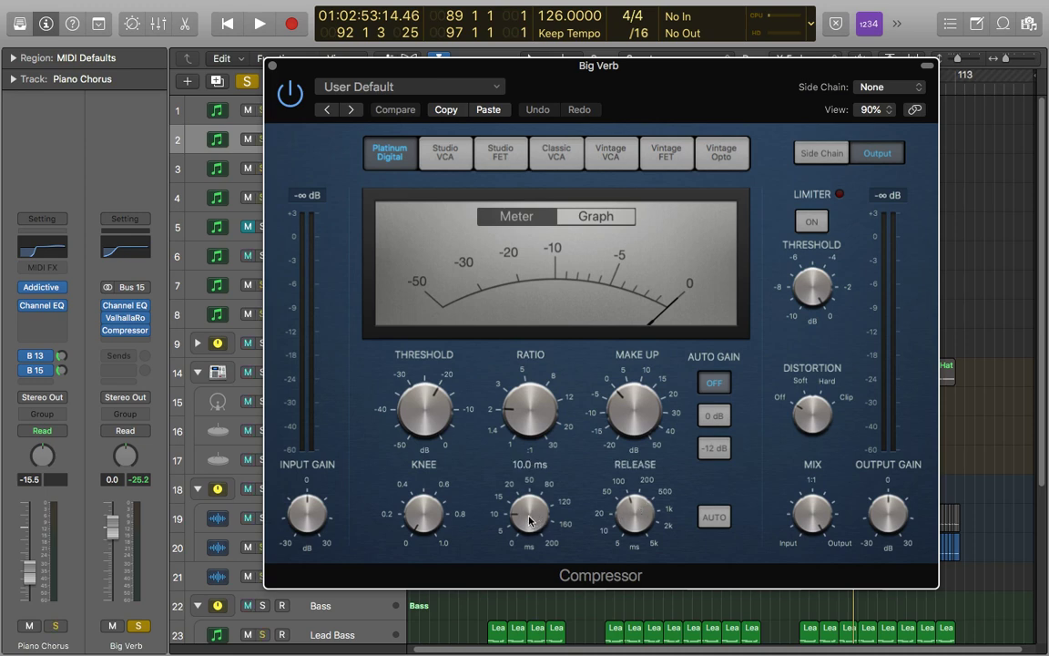
mouse_move(531, 520)
mouse_down()
mouse_move(535, 554)
mouse_move(526, 513)
mouse_up()
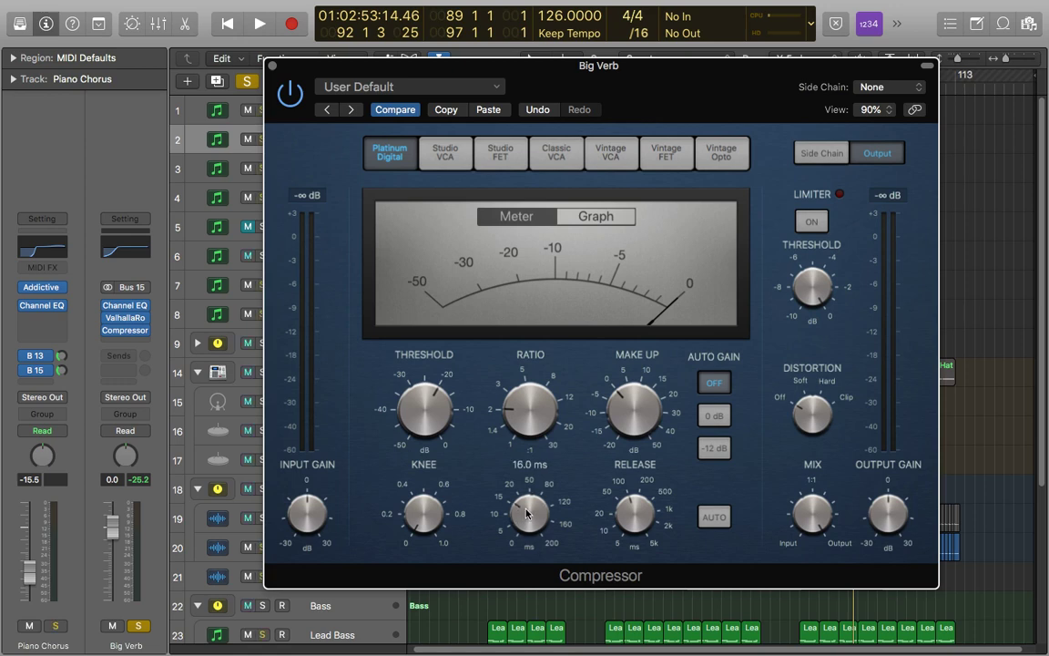
Step: Lower the compressor threshold to about -41.5 dB while auditioning playback
key(space)
mouse_move(425, 410)
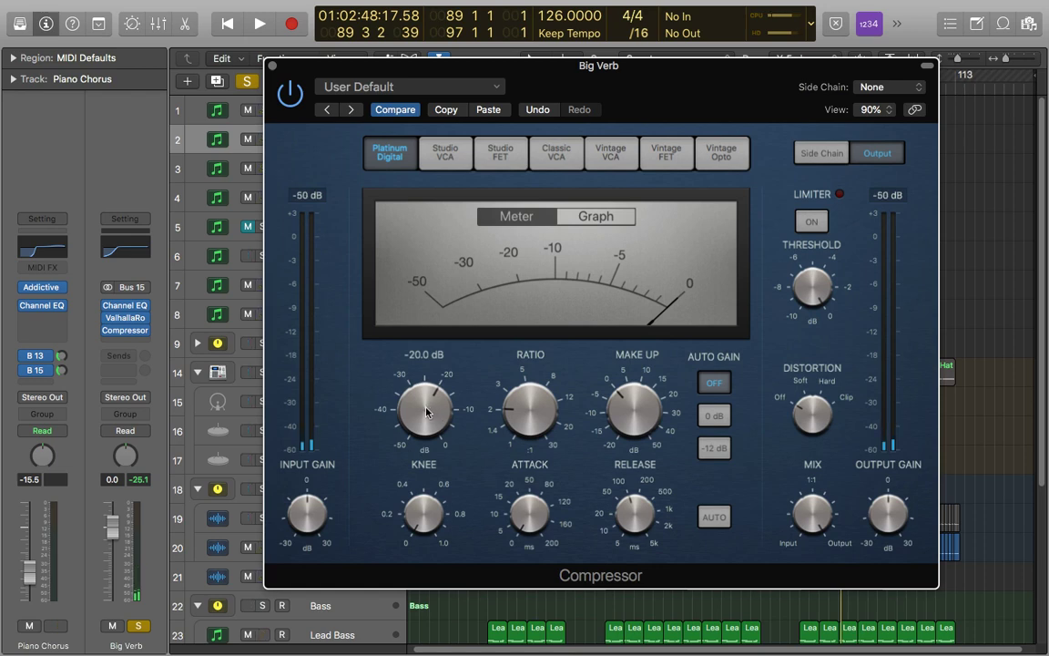
drag(425, 412, 423, 415)
key(space)
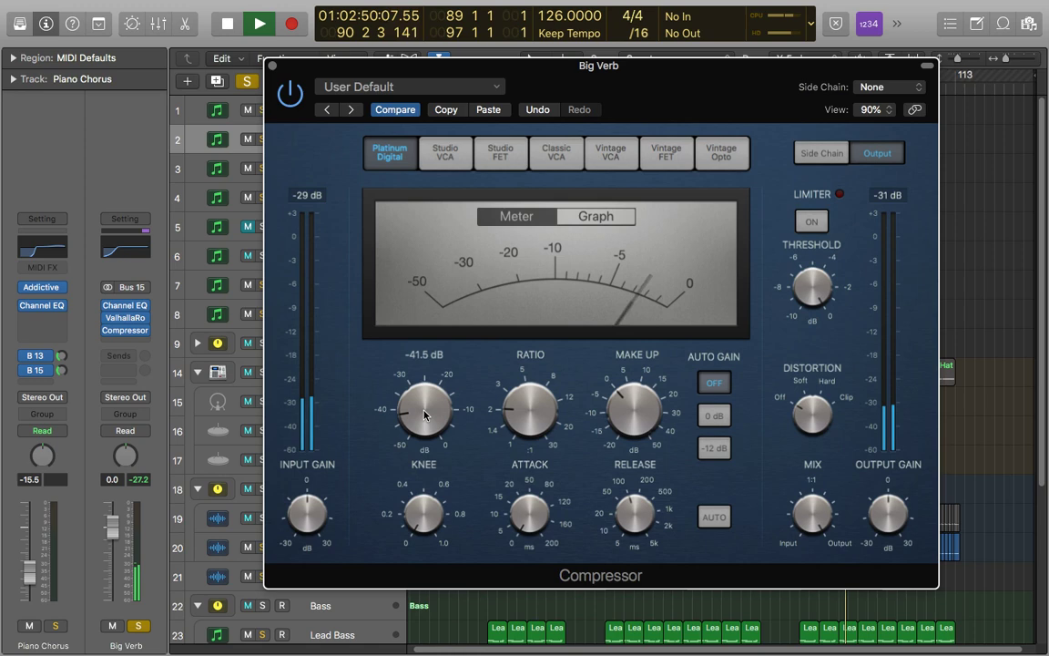
key(space)
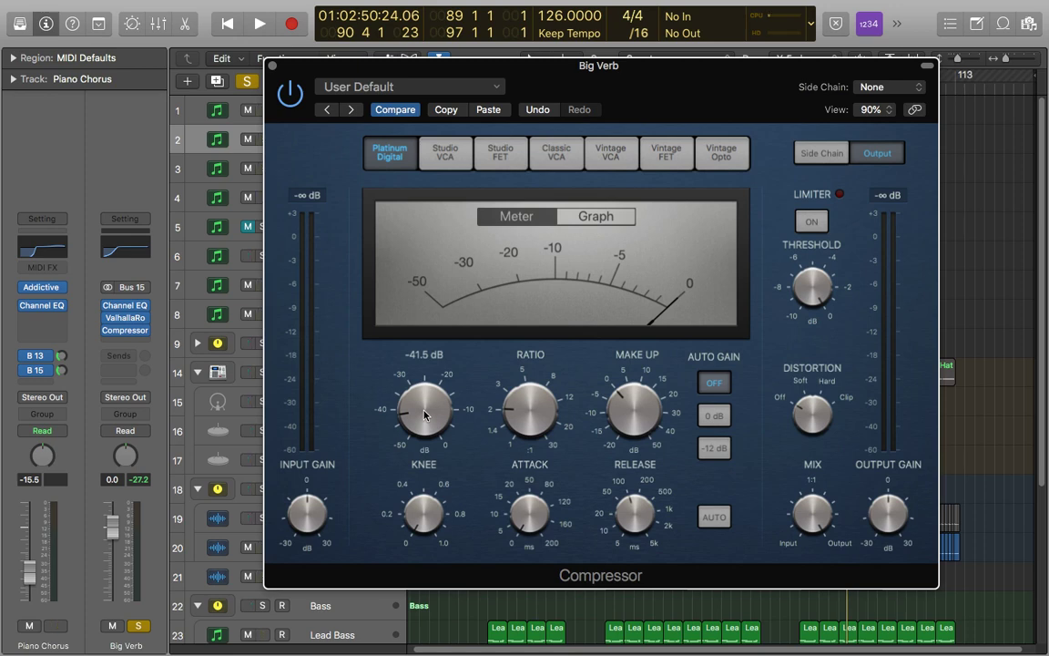
Step: Raise the compressor attack to 10.0 ms during playback
key(space)
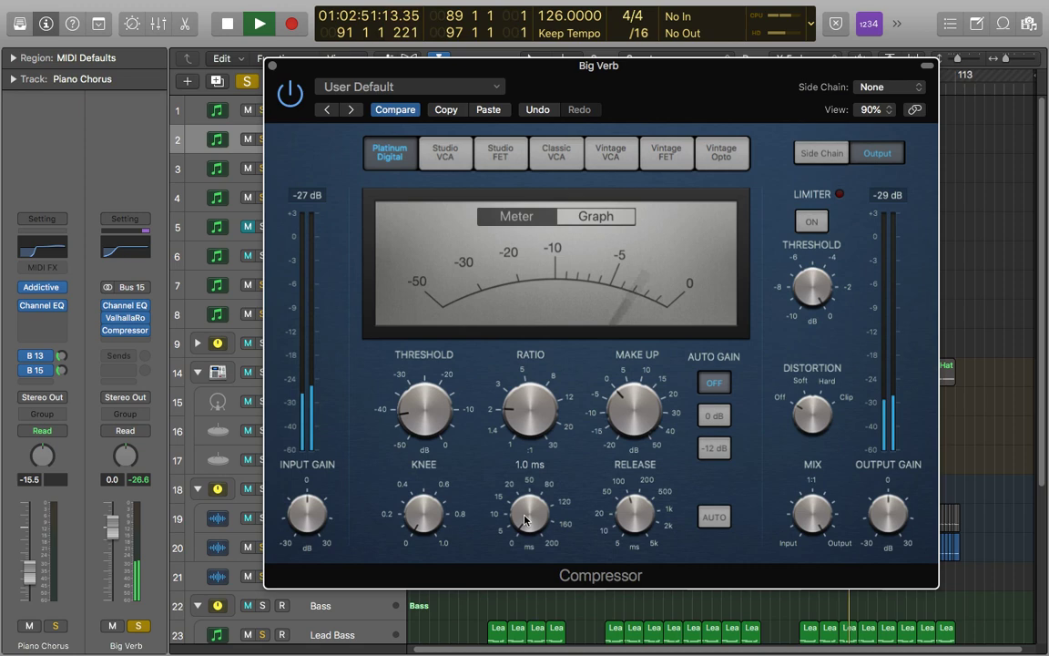
drag(525, 515, 525, 511)
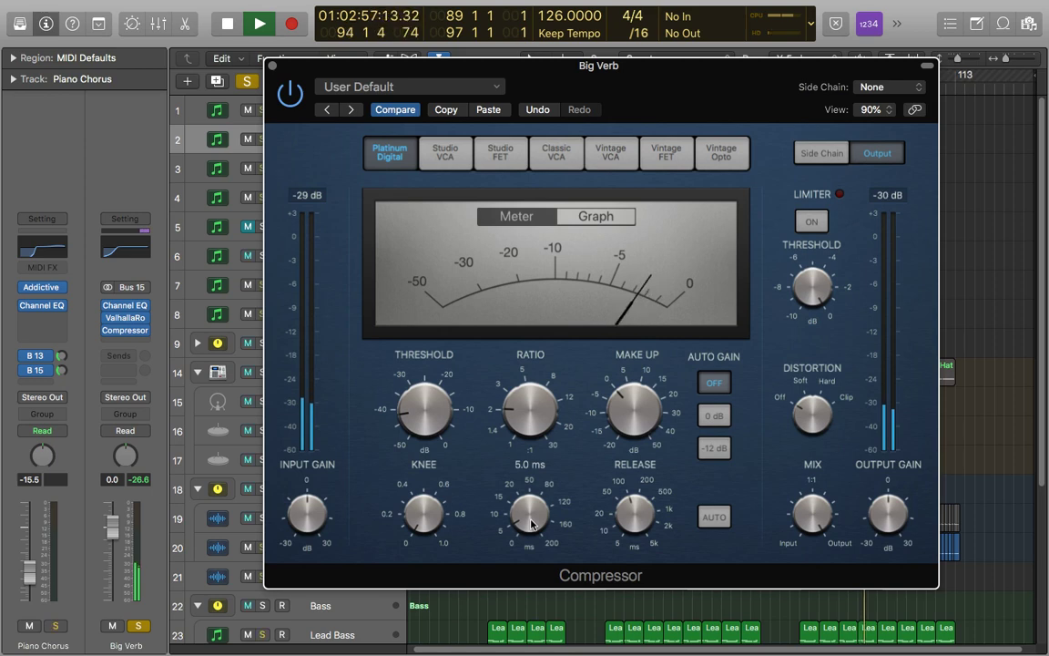
drag(533, 529, 527, 509)
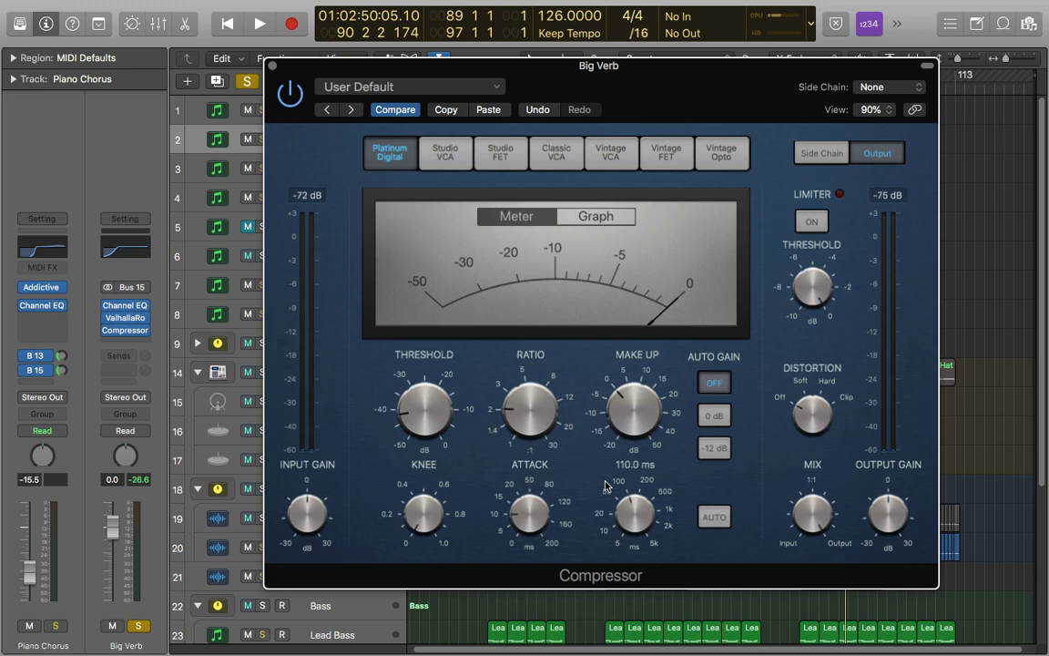
Step: Toggle solo, then shorten the compressor release from 110.0 ms to 81.0 ms while auditioning
mouse_move(527, 422)
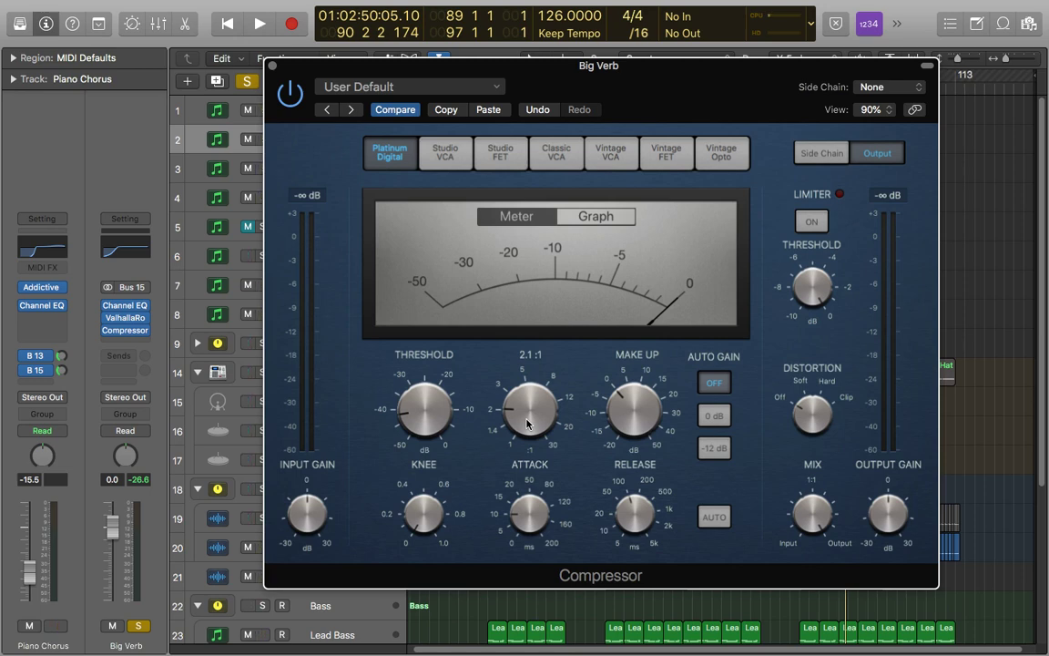
key(s)
mouse_move(635, 532)
key(space)
mouse_move(524, 507)
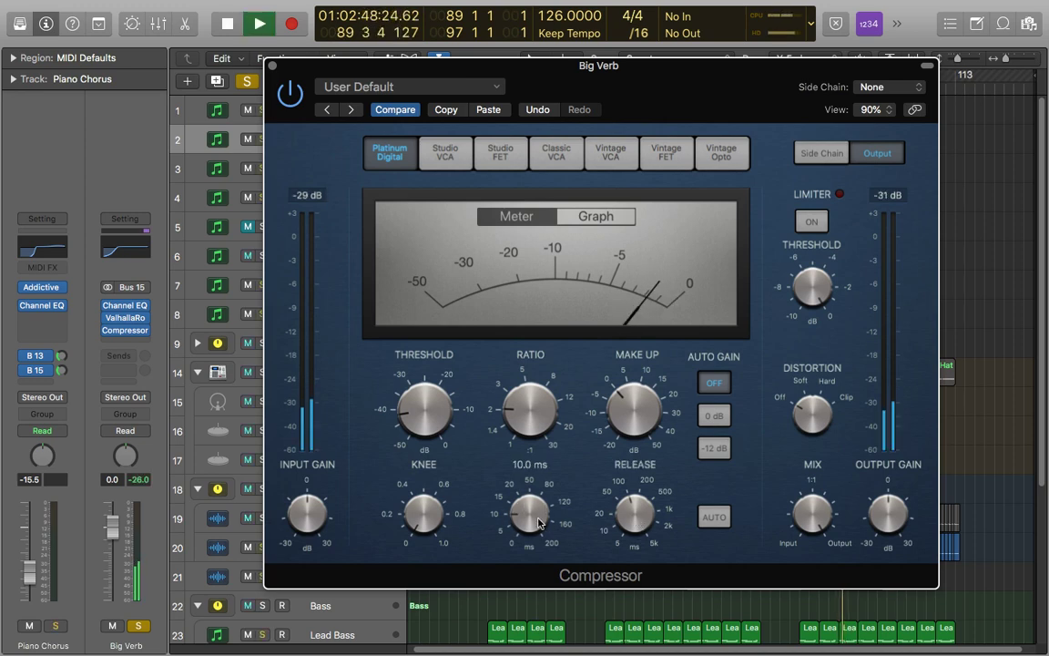
drag(634, 526, 636, 518)
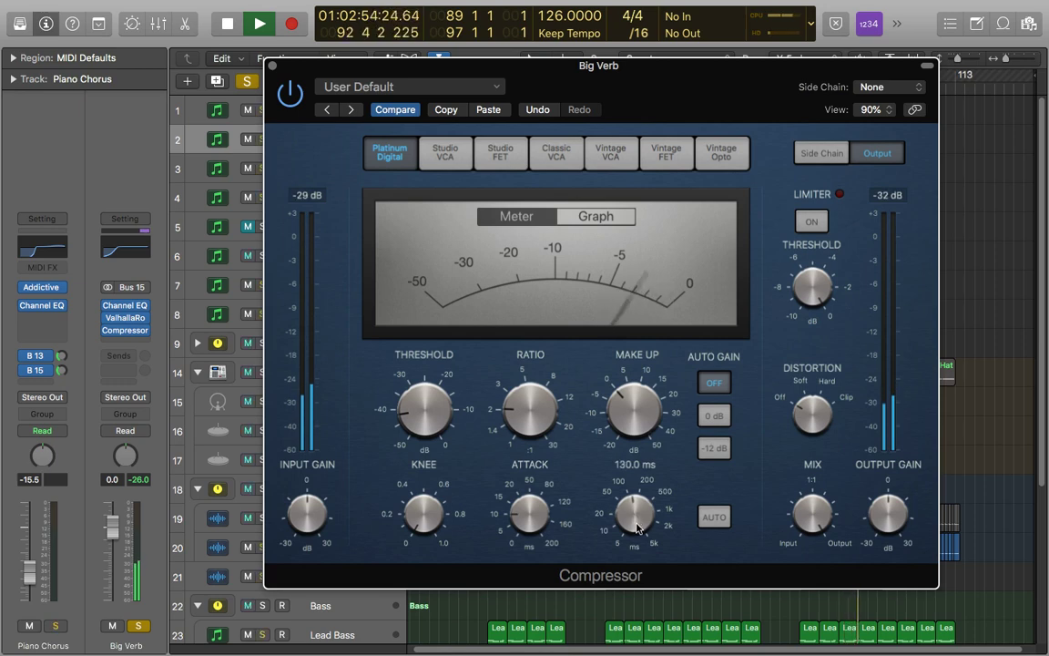
drag(636, 522, 639, 536)
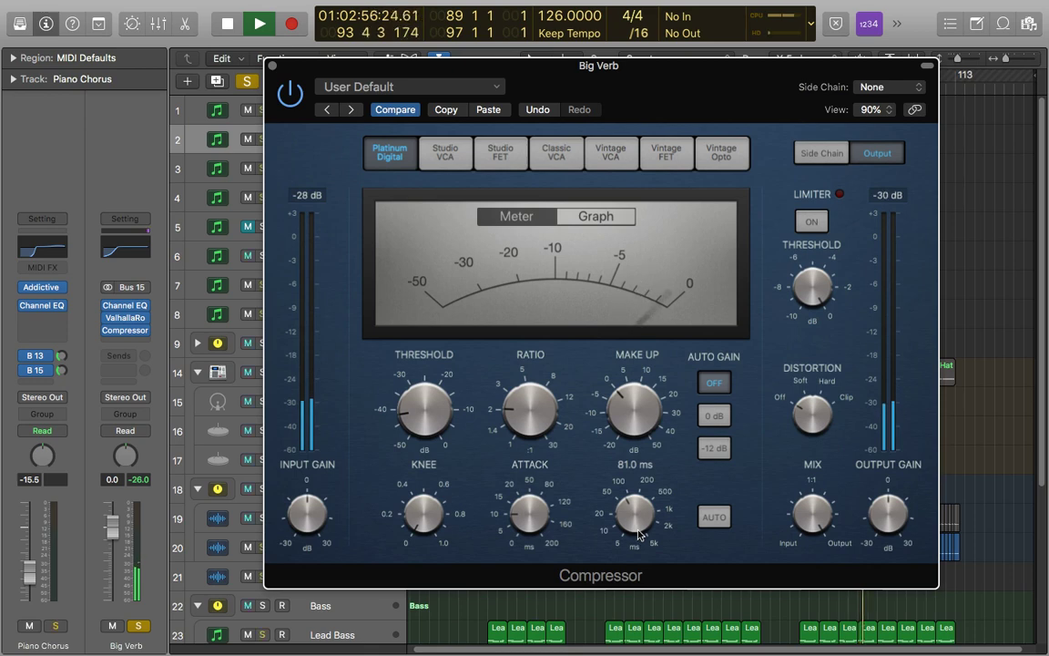
key(space)
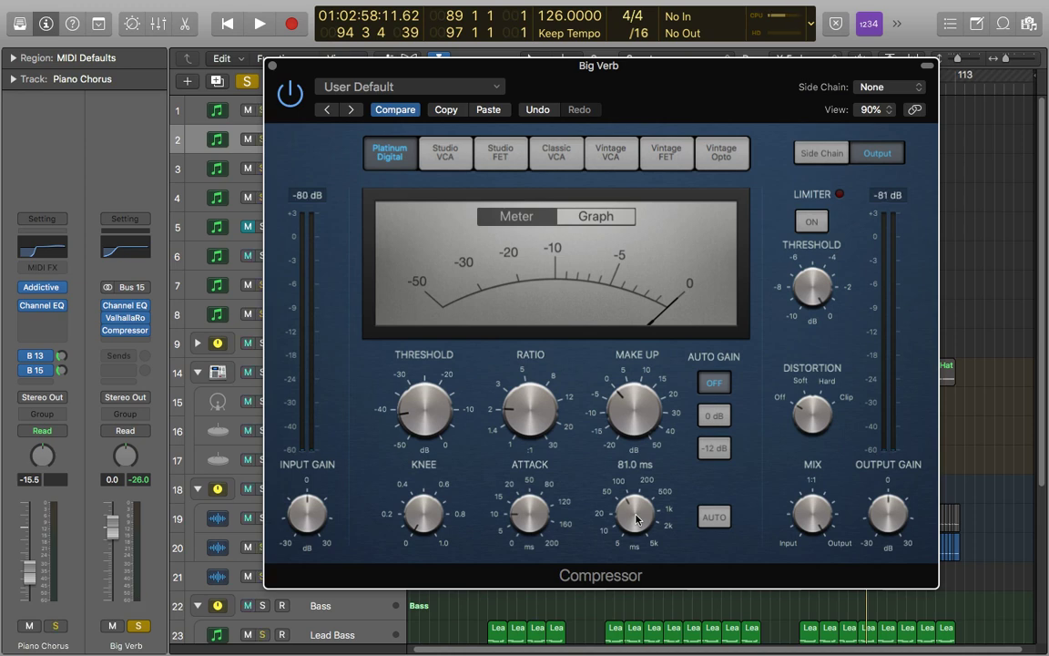
Step: Slow the compressor attack to about 71 ms and shorten its release
mouse_move(540, 525)
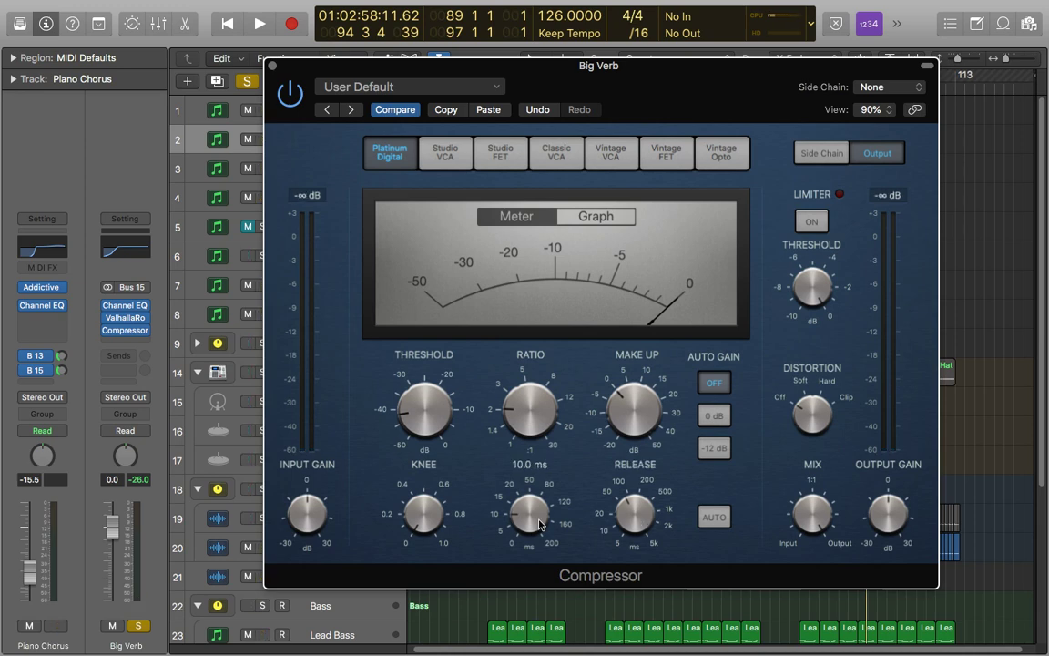
drag(540, 525, 540, 473)
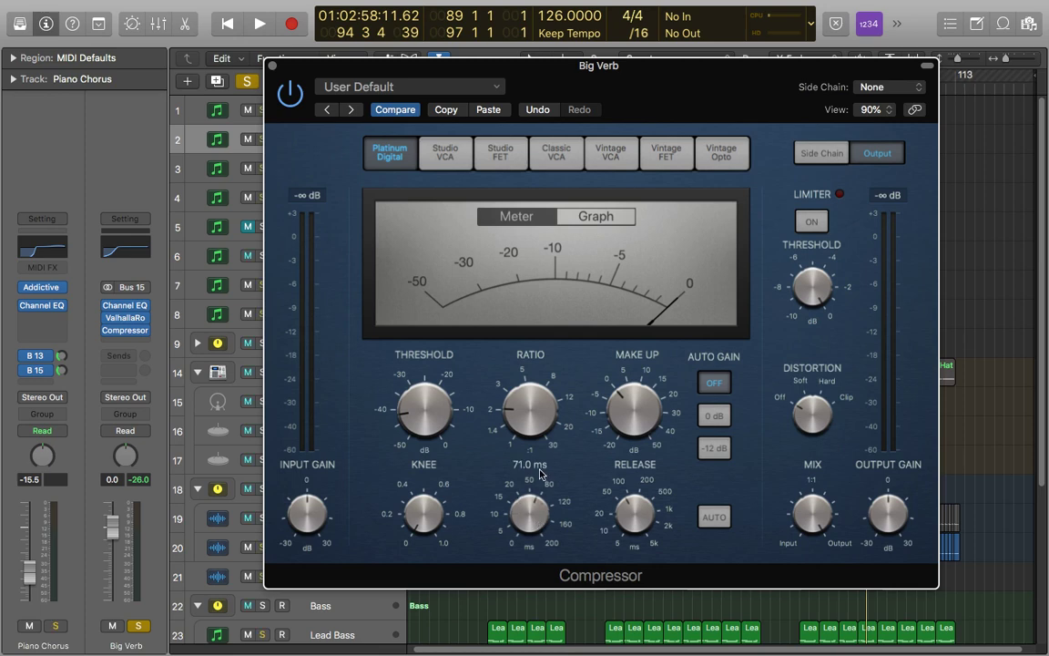
mouse_move(640, 527)
drag(640, 526, 642, 538)
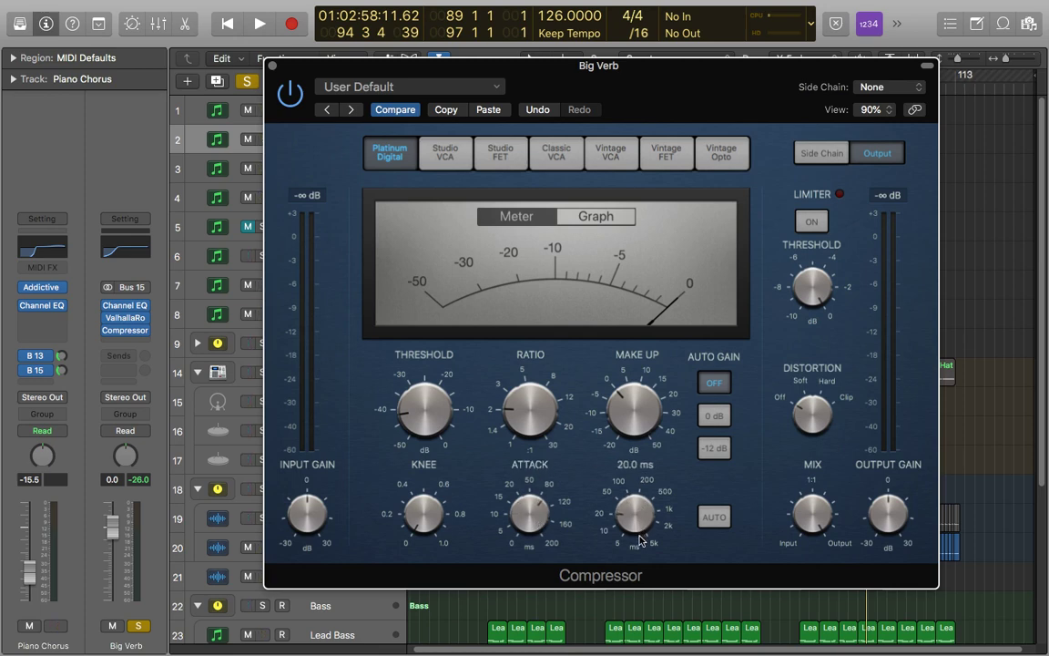
Step: While auditioning, fine-tune the attack up to 101.0 ms and the release down to about 13.0 ms
key(space)
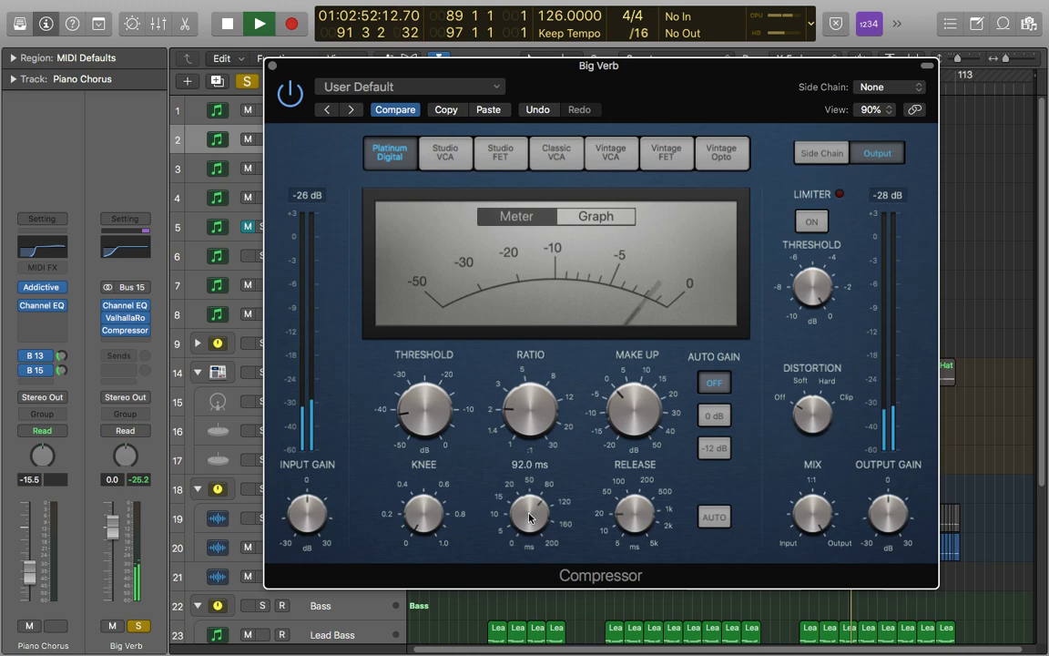
drag(535, 508, 537, 523)
key(space)
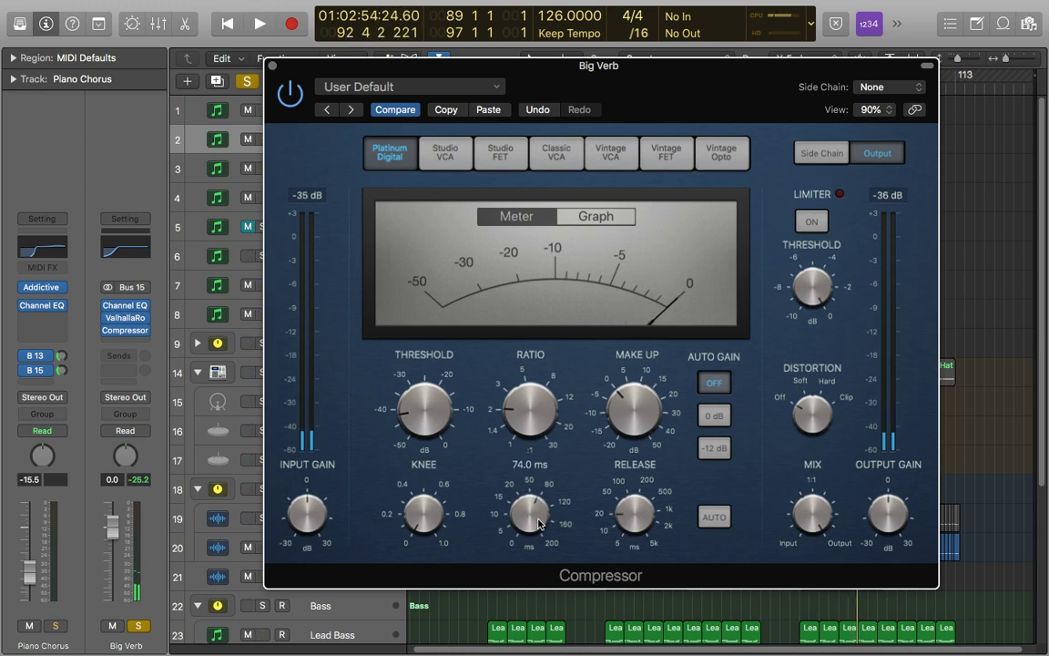
key(space)
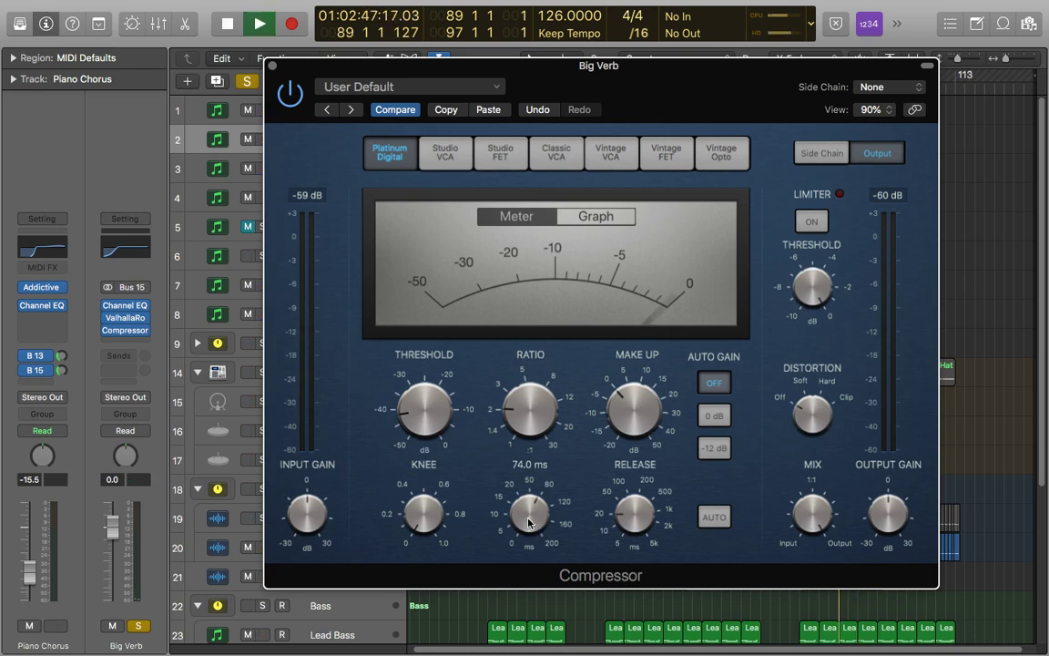
drag(539, 524, 536, 508)
drag(635, 523, 635, 533)
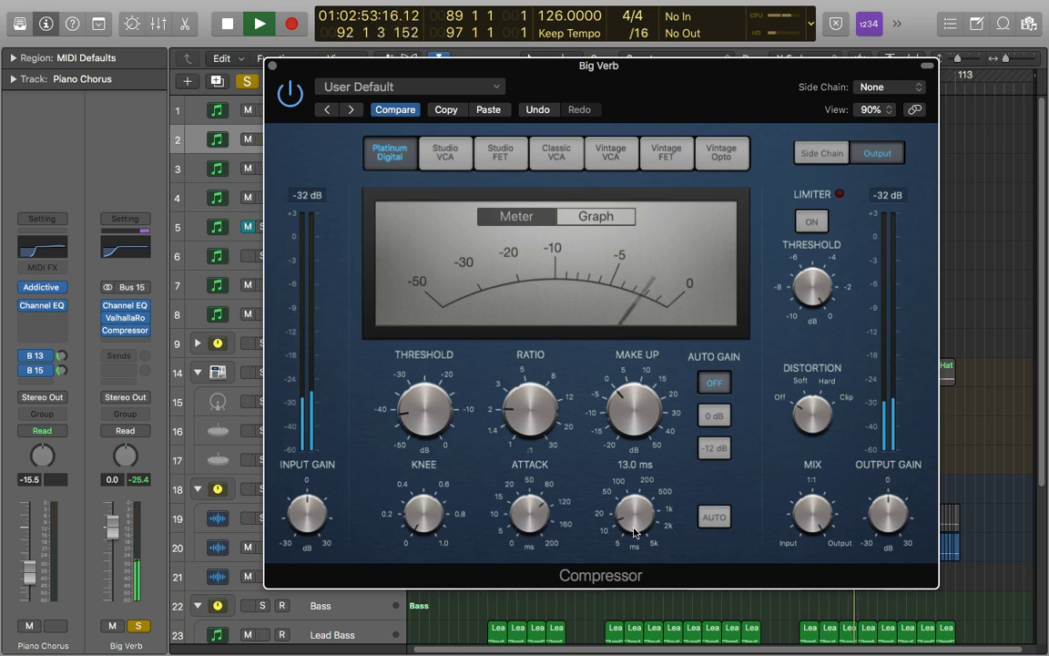
key(space)
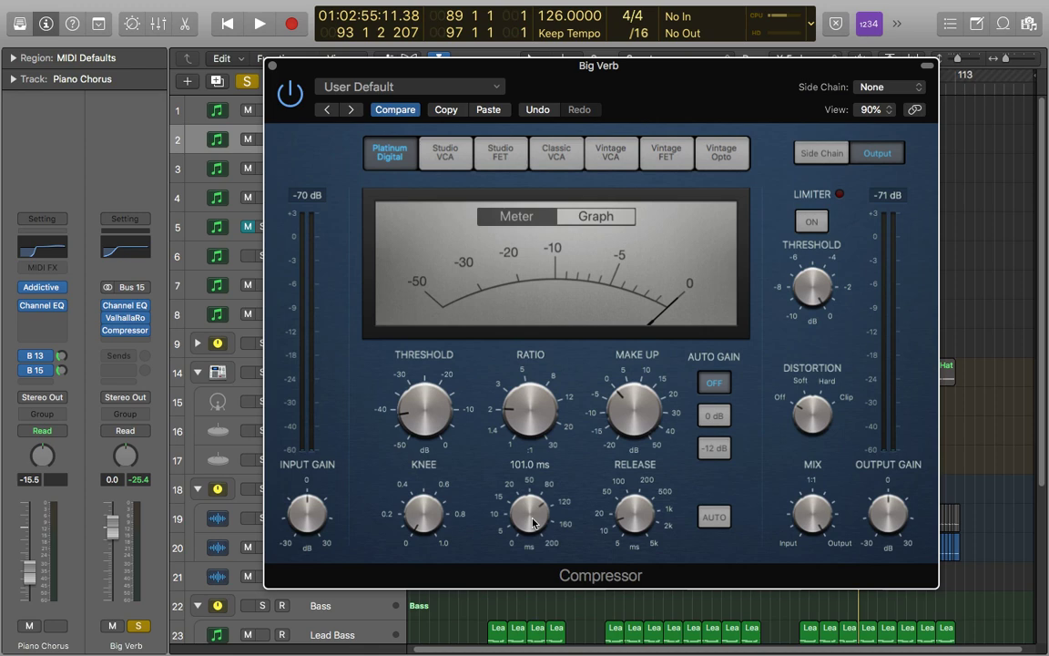
Step: Raise the compressor knee from 0.0 to 0.1 and start playback
mouse_move(434, 513)
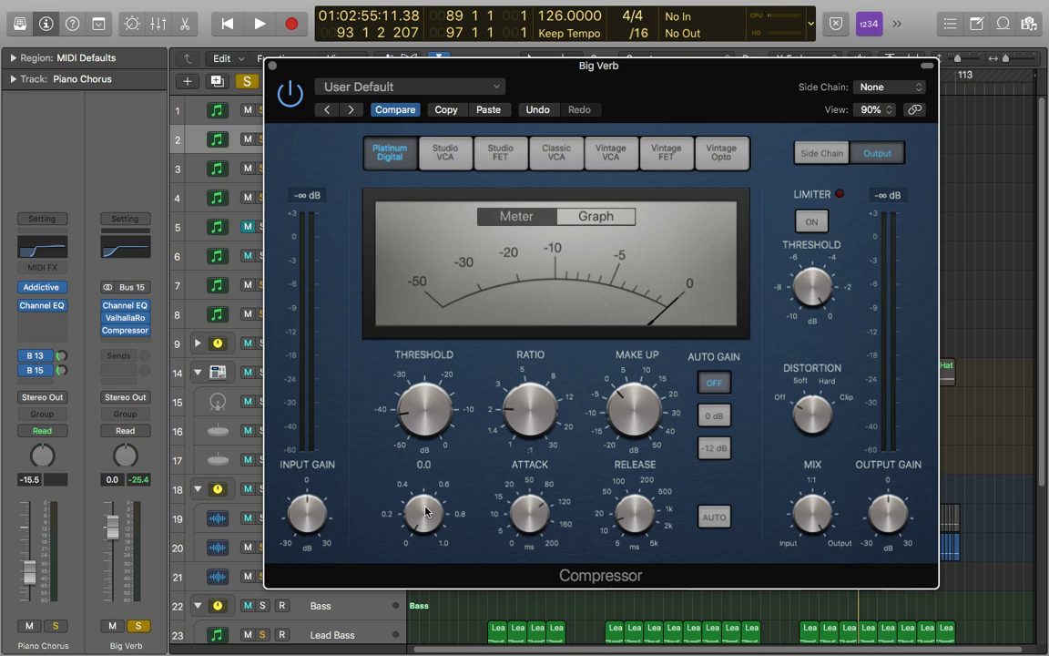
key(space)
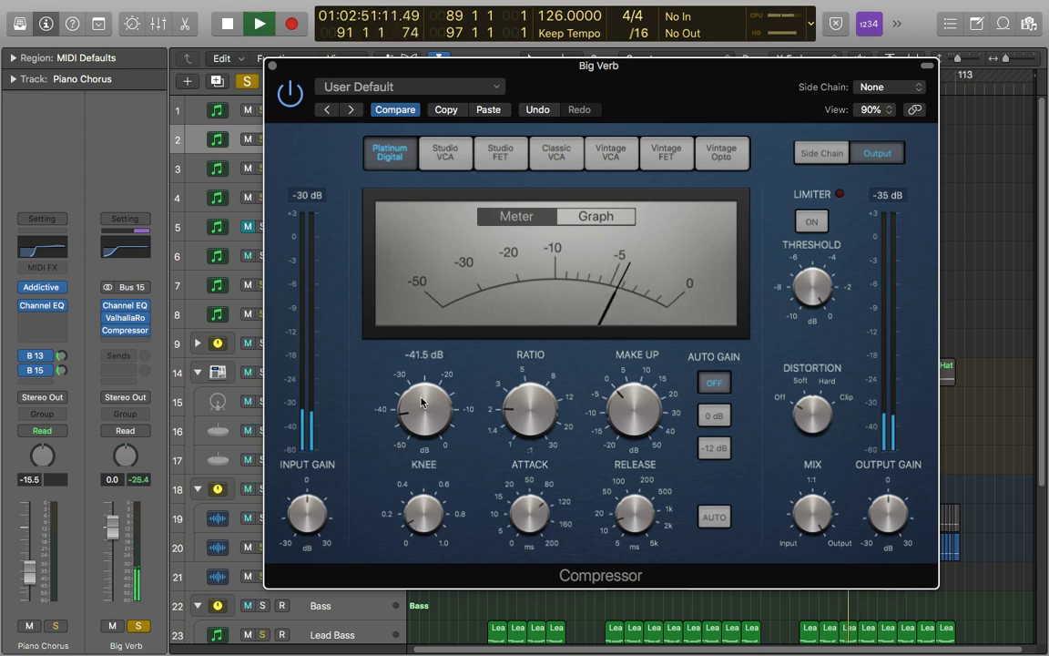
Step: Turn up the compressor knee for a softer response while auditioning the reverb
key(space)
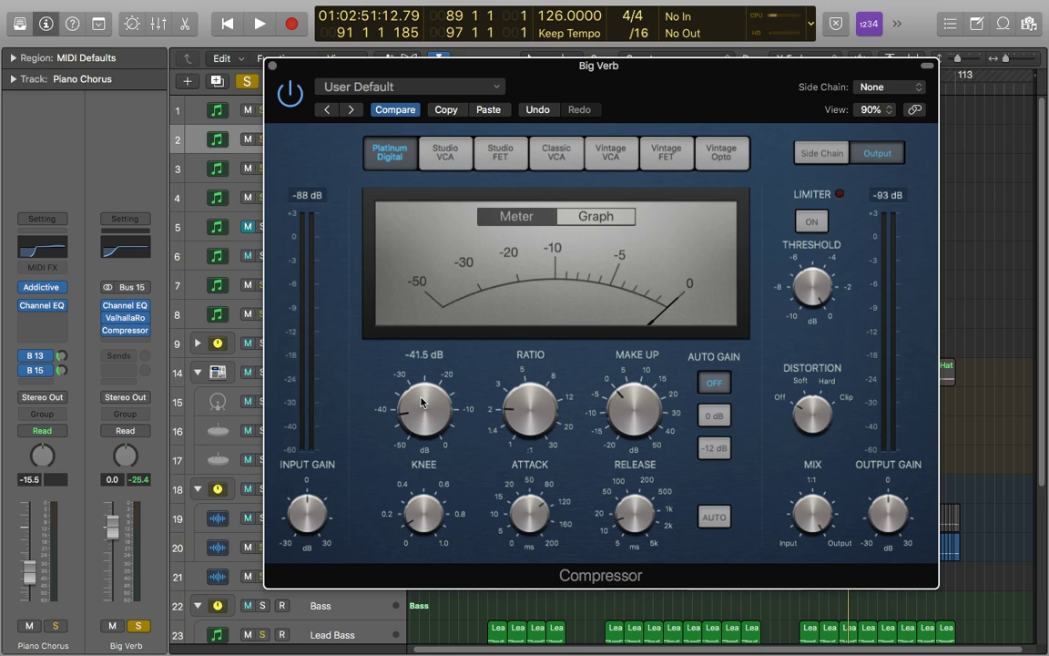
scroll(423, 414, up, 3)
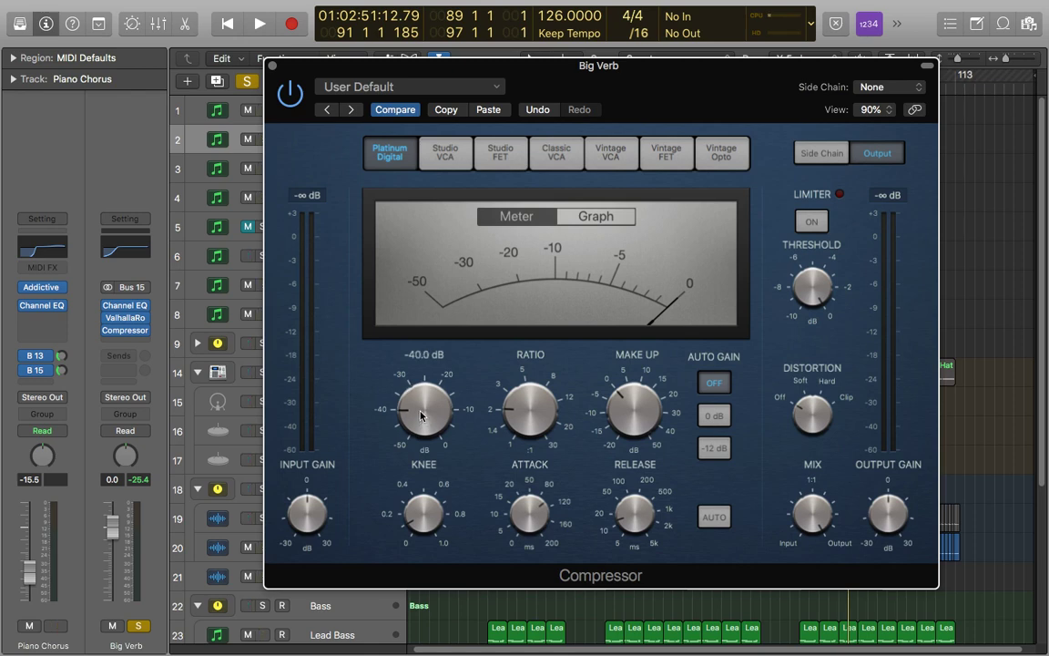
key(space)
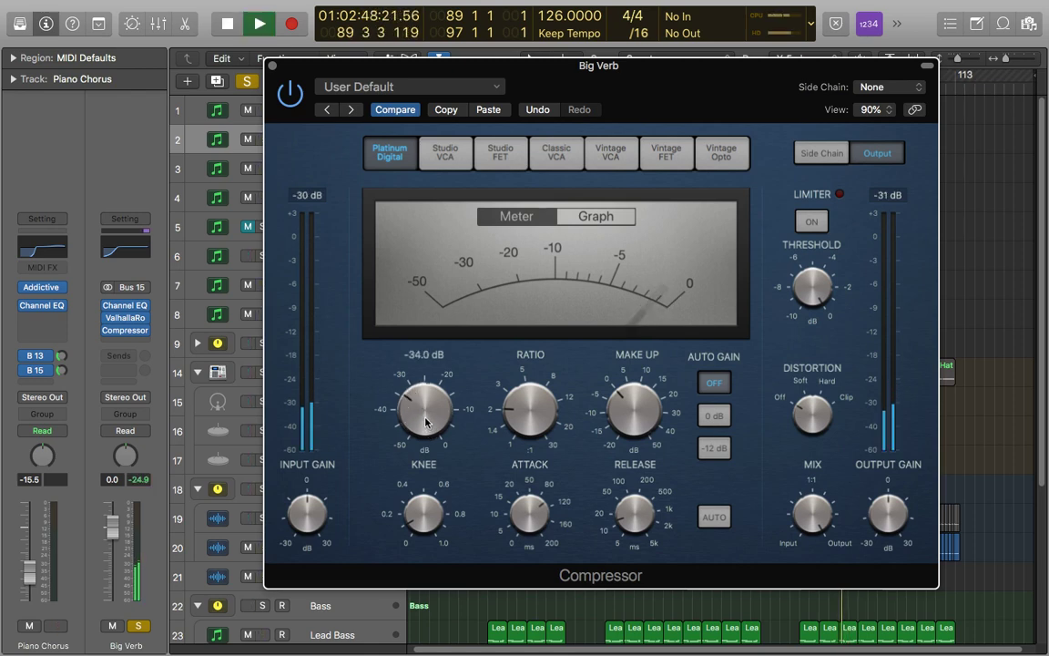
scroll(426, 421, down, 1)
scroll(422, 523, down, 1)
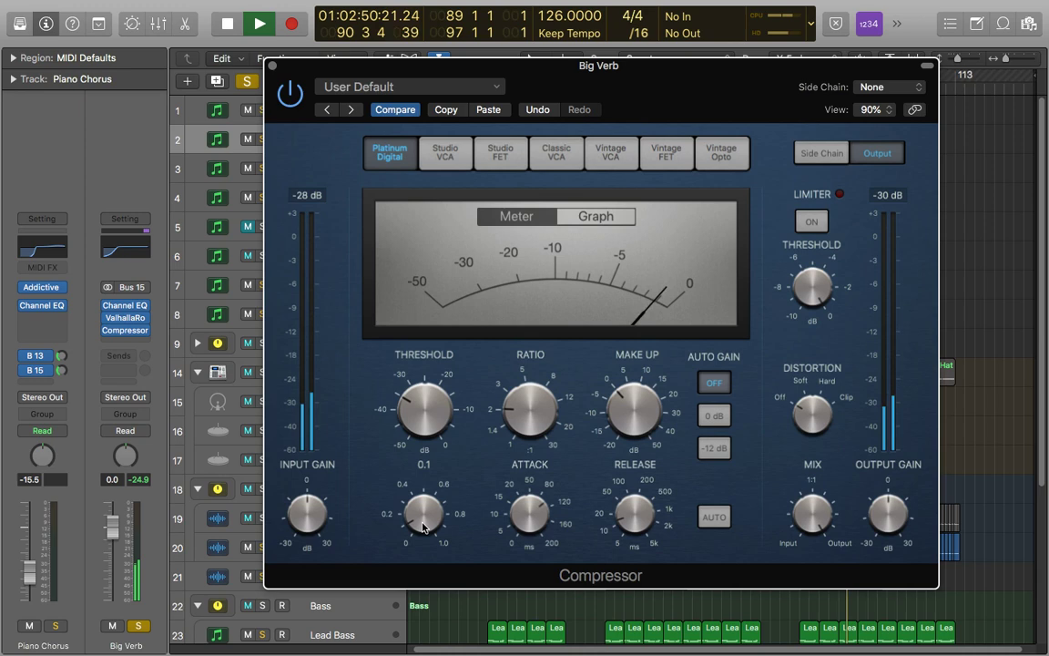
drag(423, 523, 424, 468)
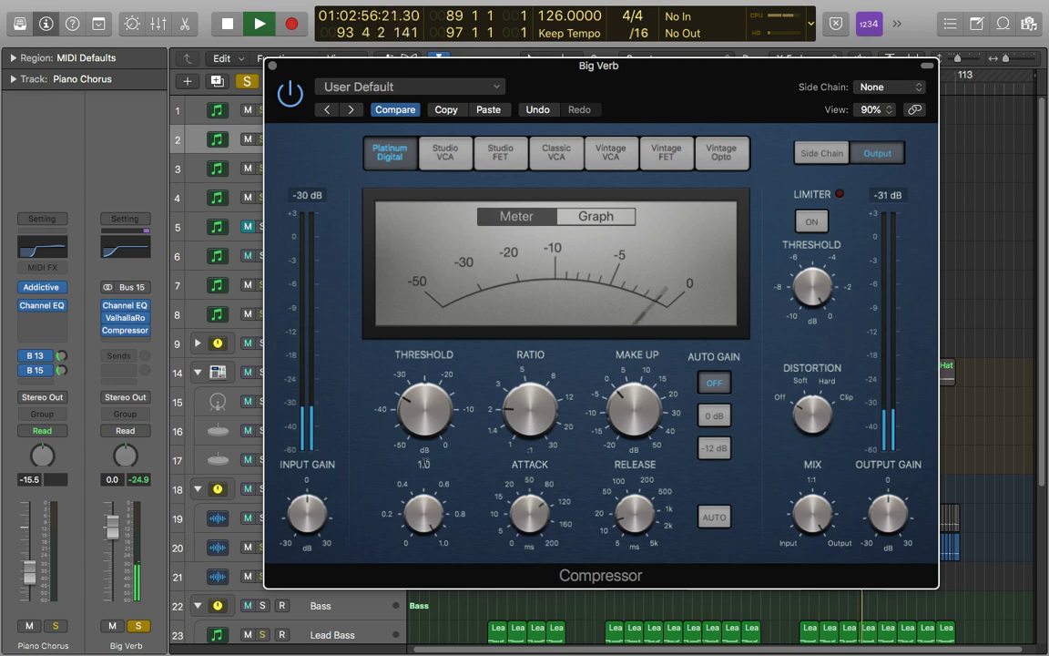
key(space)
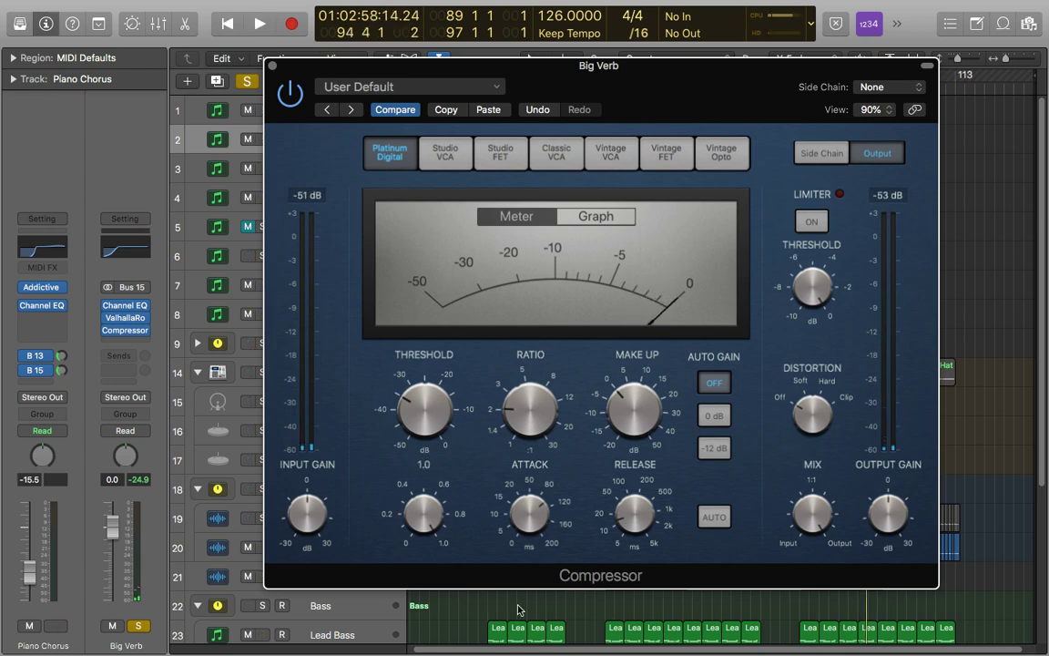
Step: Shorten the compressor attack and lengthen the release to 120.0 ms, then resume playback
mouse_move(537, 531)
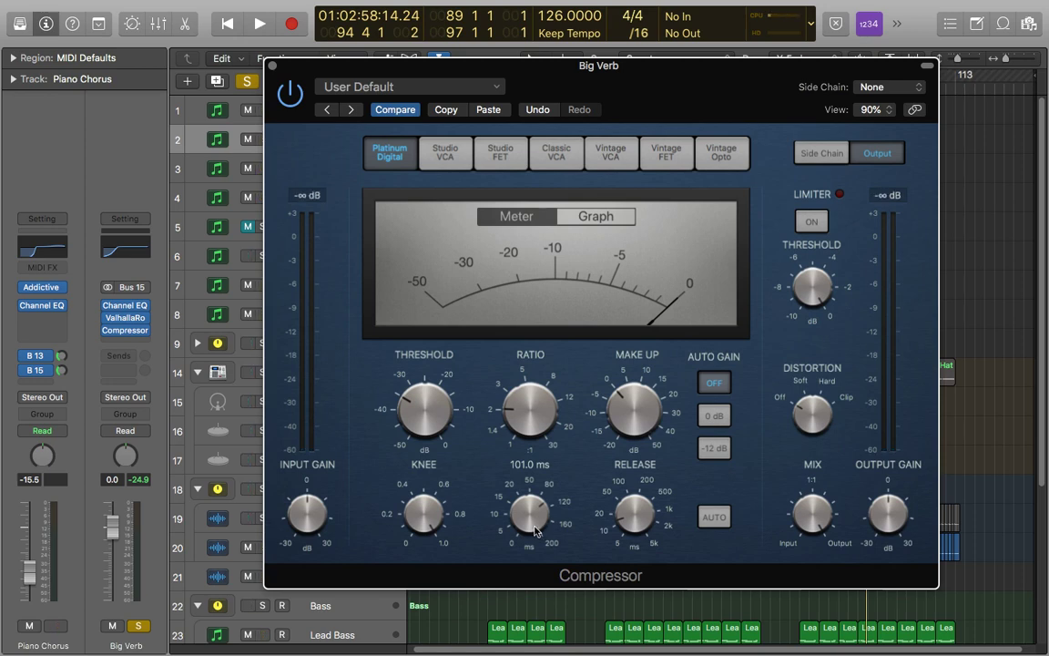
drag(537, 550, 537, 576)
mouse_move(629, 533)
drag(628, 533, 628, 479)
key(space)
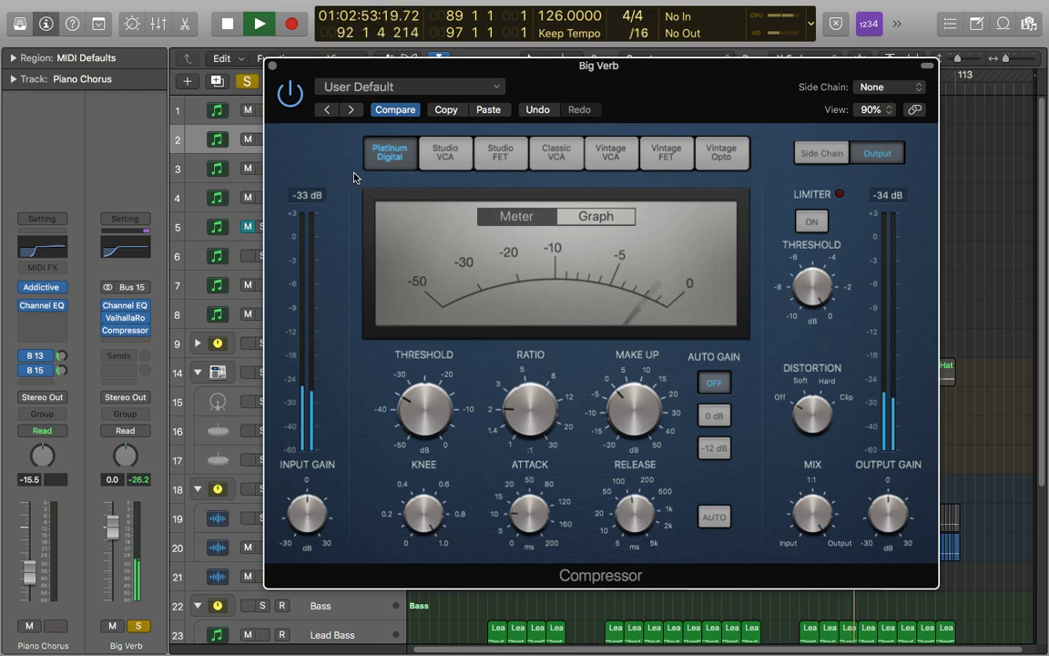
Step: Restart playback and lower the compressor threshold to about -40 dB, leaving the preset on Manual
key(space)
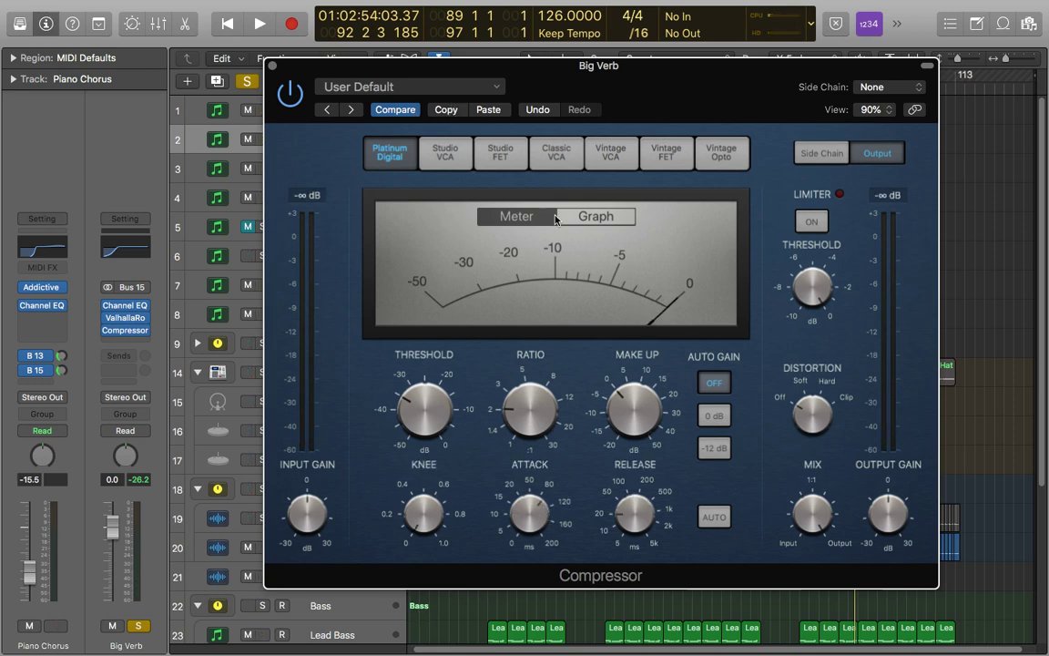
key(space)
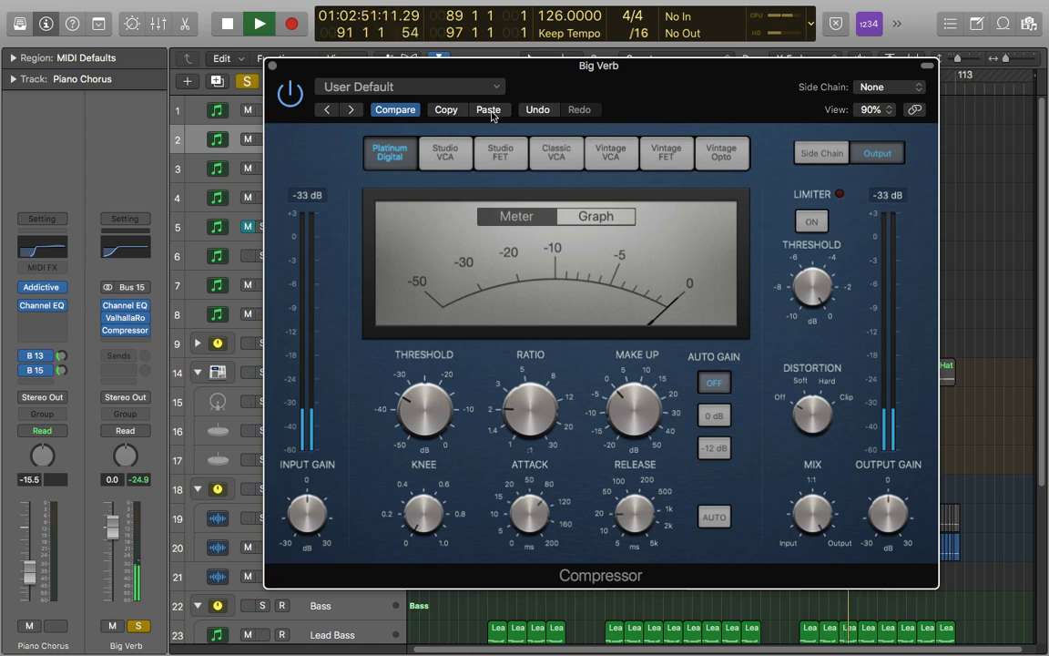
drag(426, 414, 424, 426)
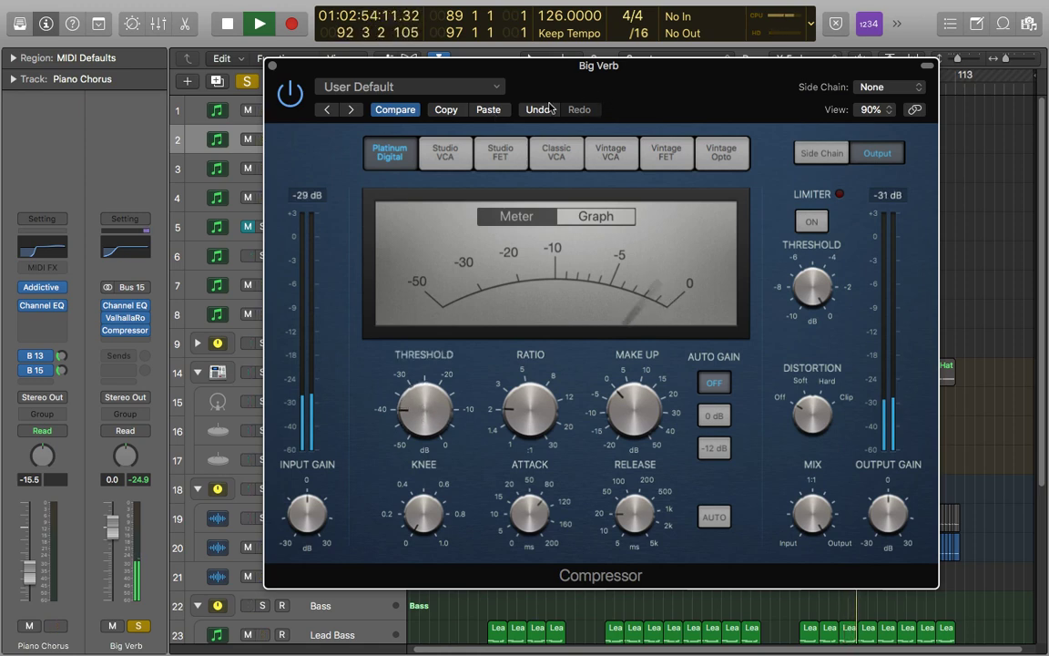
click(489, 110)
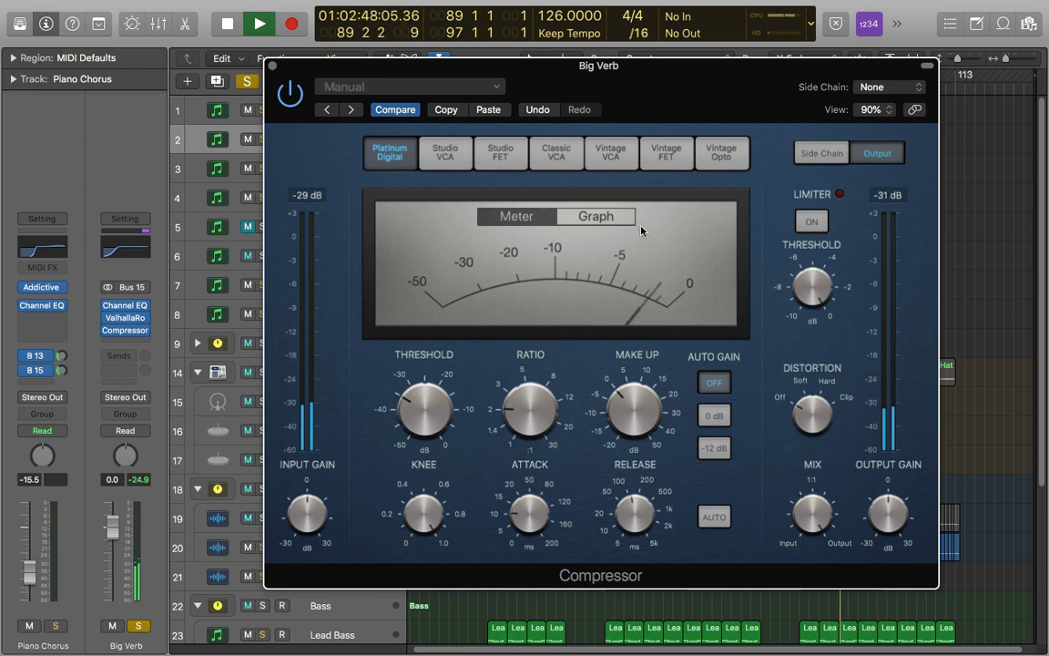
Step: Stop playback, toggle solo, and check the compressor's attack, release and ratio values
key(space)
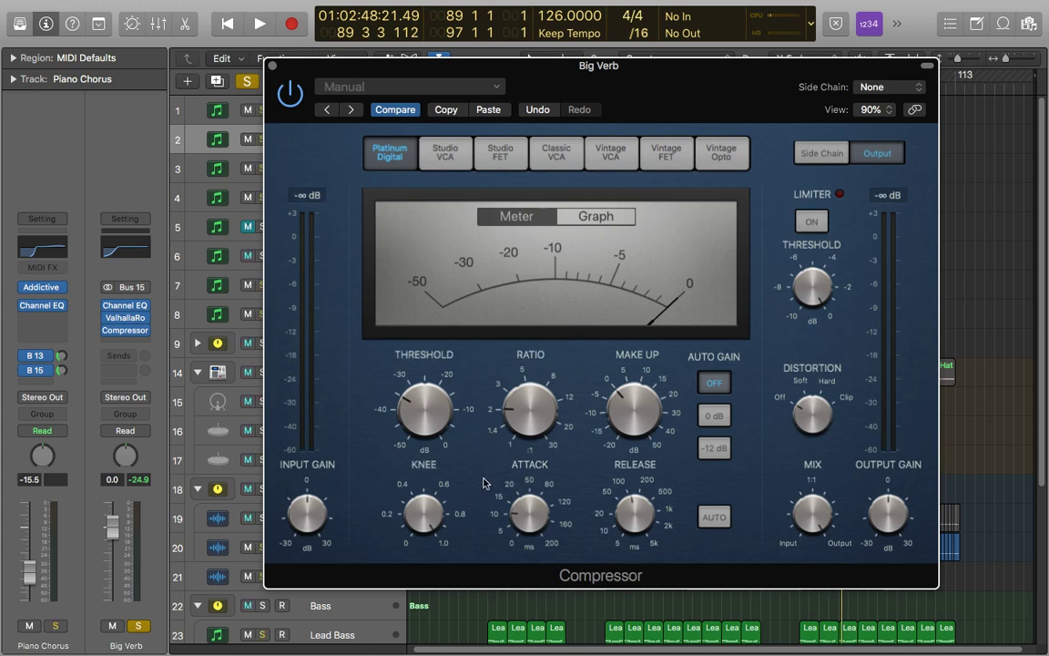
key(s)
mouse_move(558, 516)
mouse_move(506, 520)
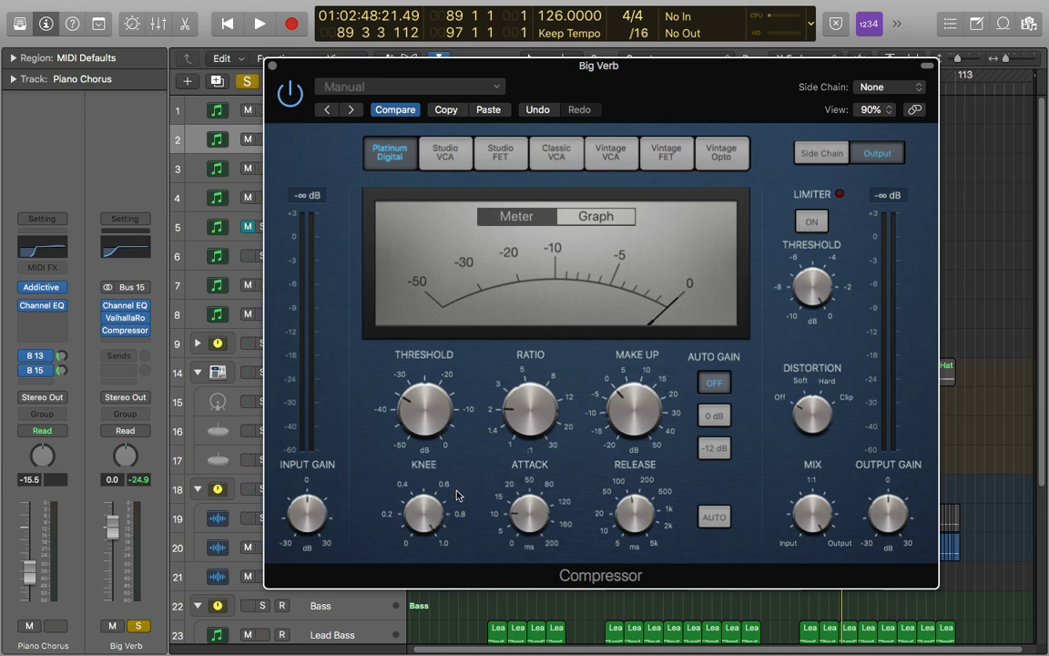
mouse_move(542, 434)
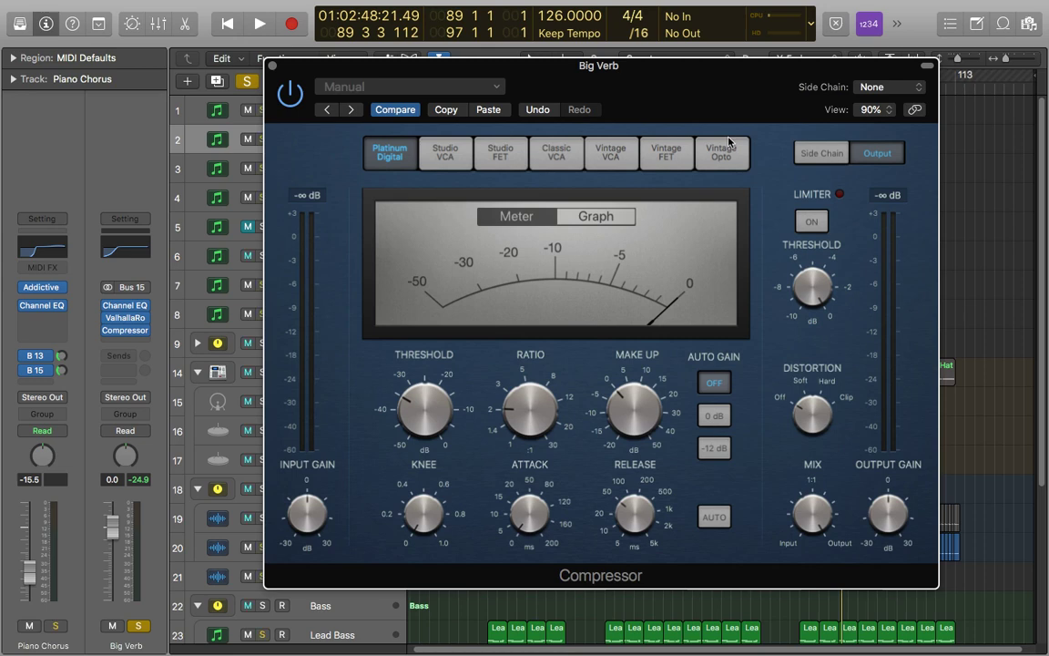
Step: Set the compressor's side-chain source to Kick Hi (Audio 7) and move its window
click(888, 87)
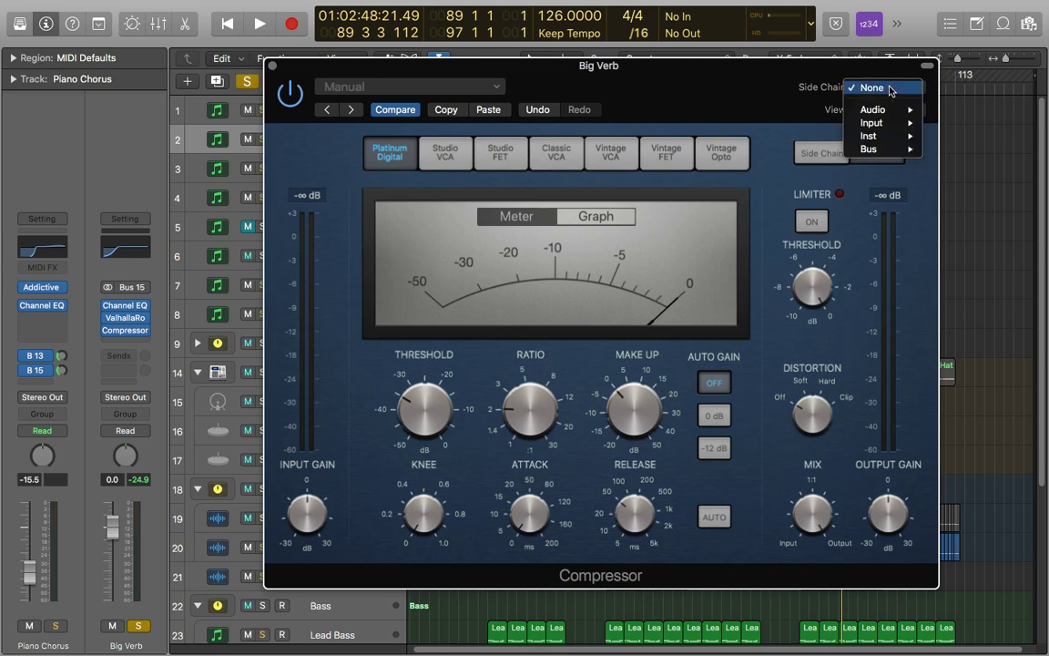
mouse_move(893, 117)
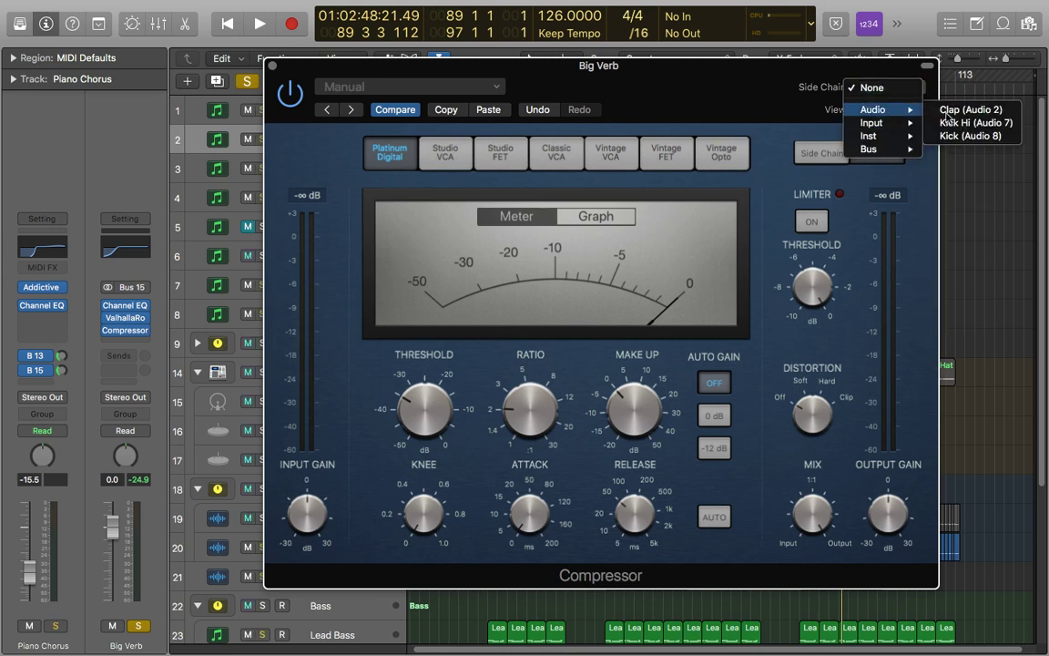
click(994, 121)
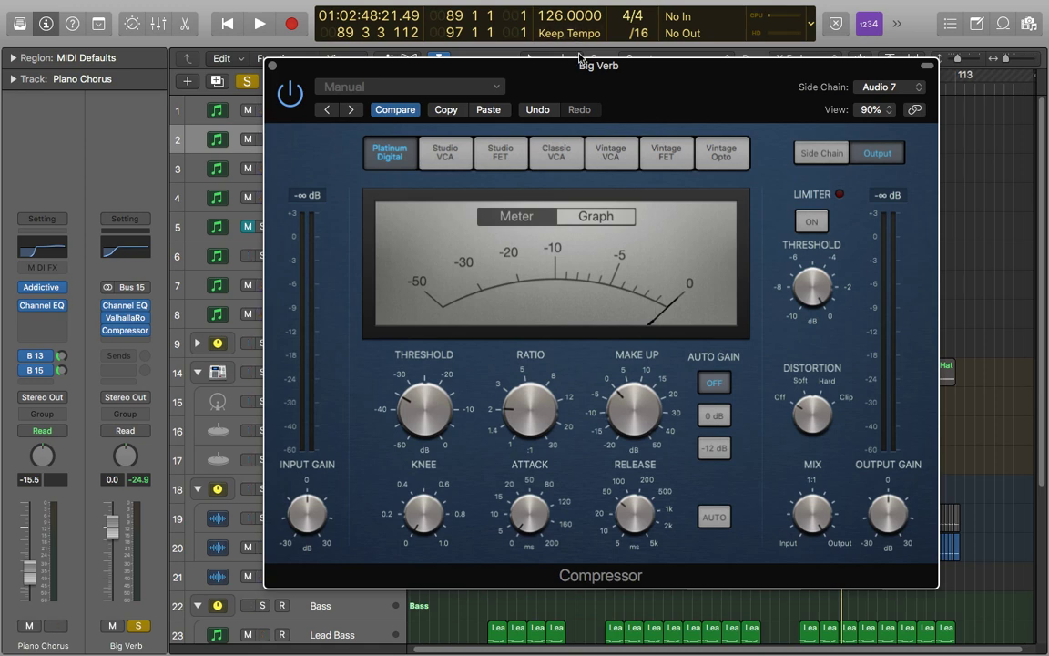
drag(579, 59, 717, 67)
Step: During playback, raise the threshold to about -31 dB and lengthen the release from 48 ms to 77 ms
key(space)
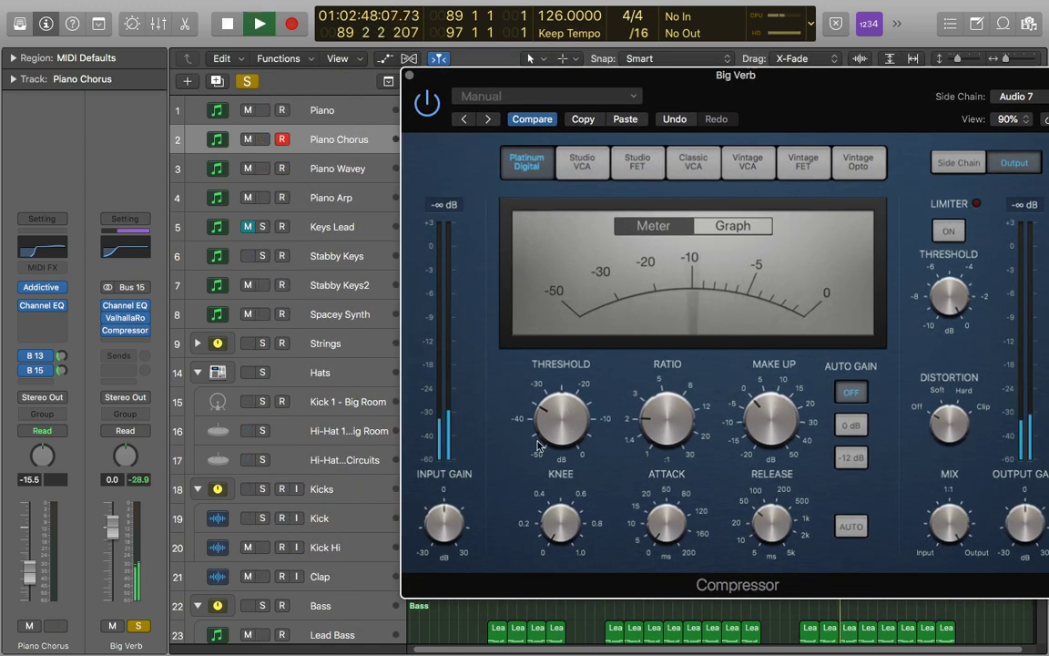
drag(537, 446, 565, 372)
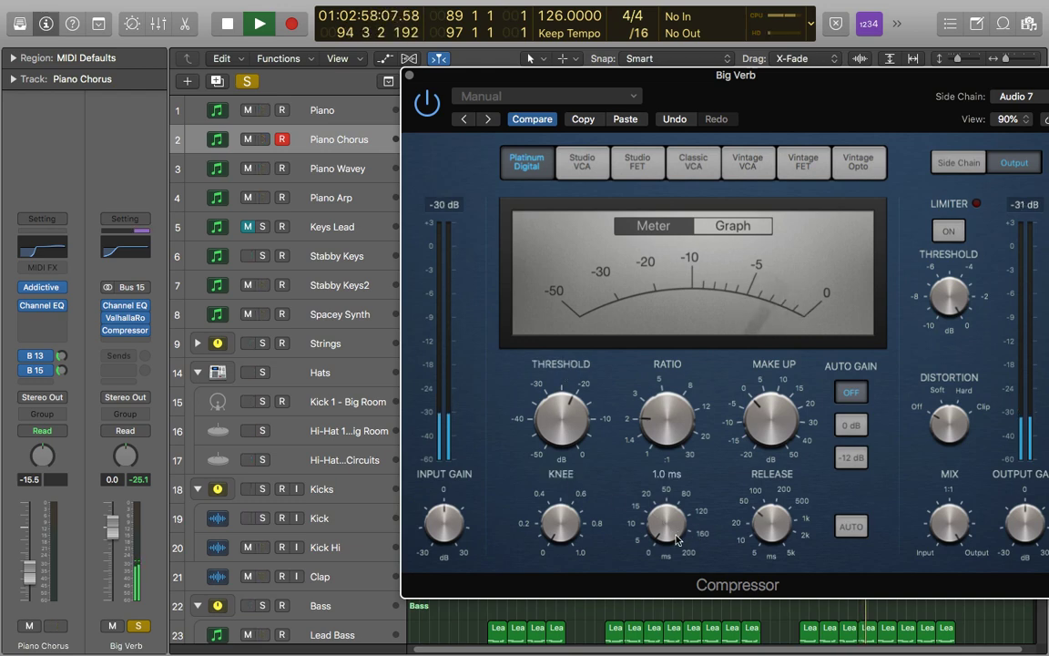
mouse_move(571, 541)
mouse_move(770, 526)
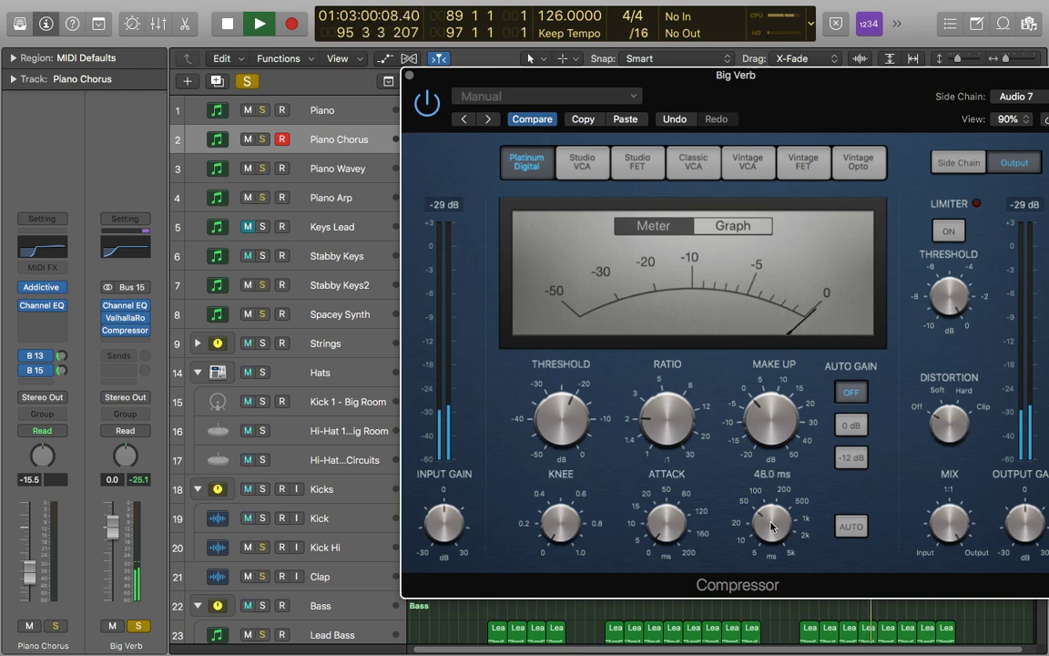
drag(770, 525, 770, 518)
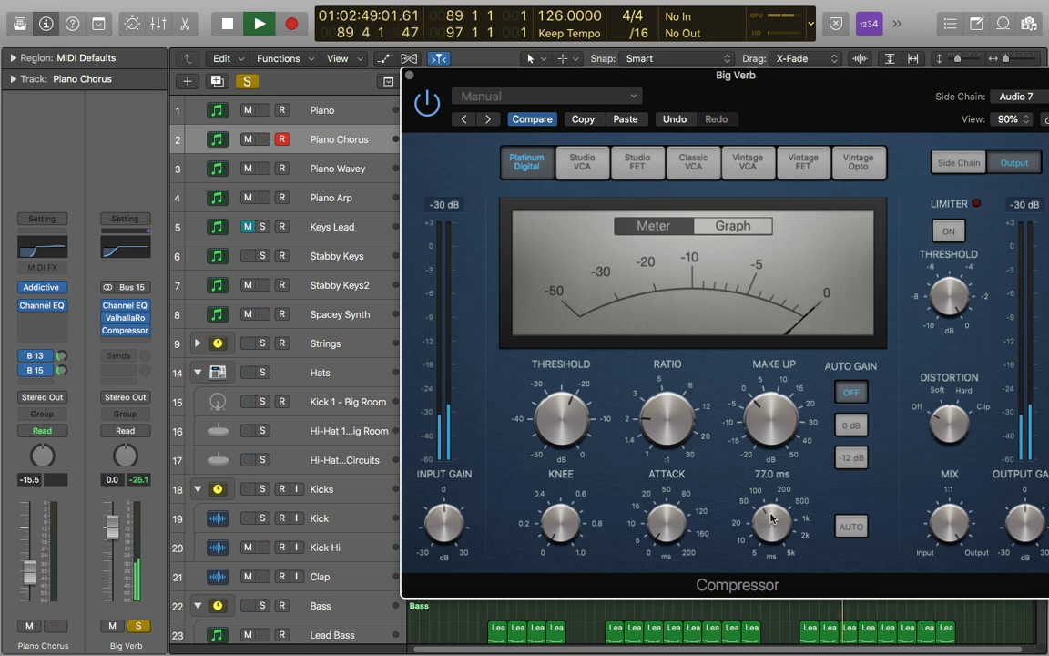
Step: Audition the mix while raising the Big Verb compressor threshold to -16.5 dB
drag(763, 180, 643, 164)
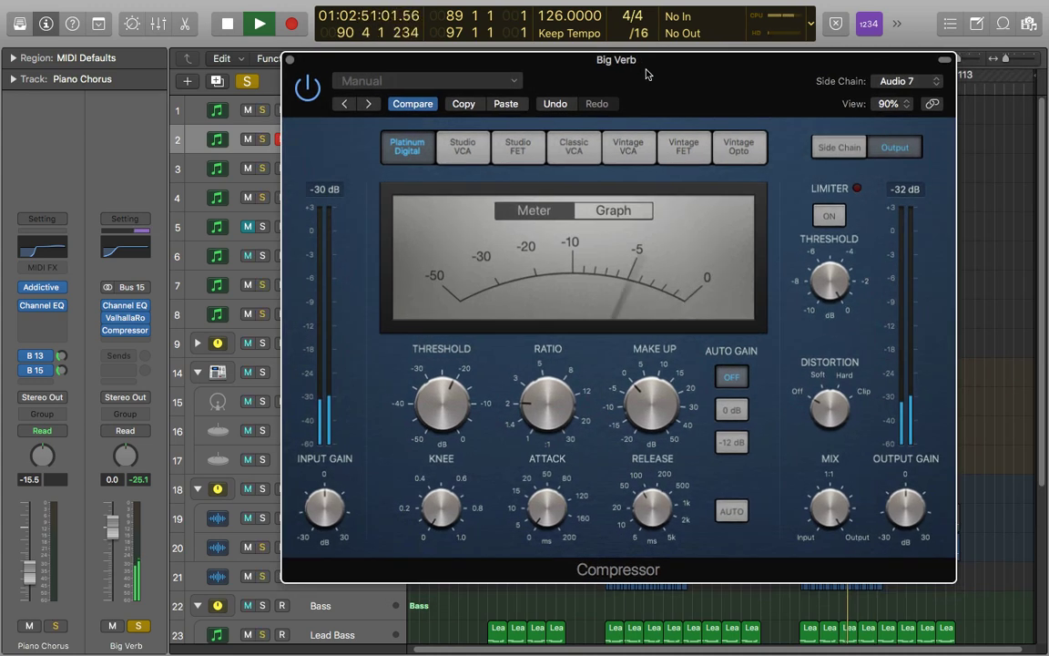
key(space)
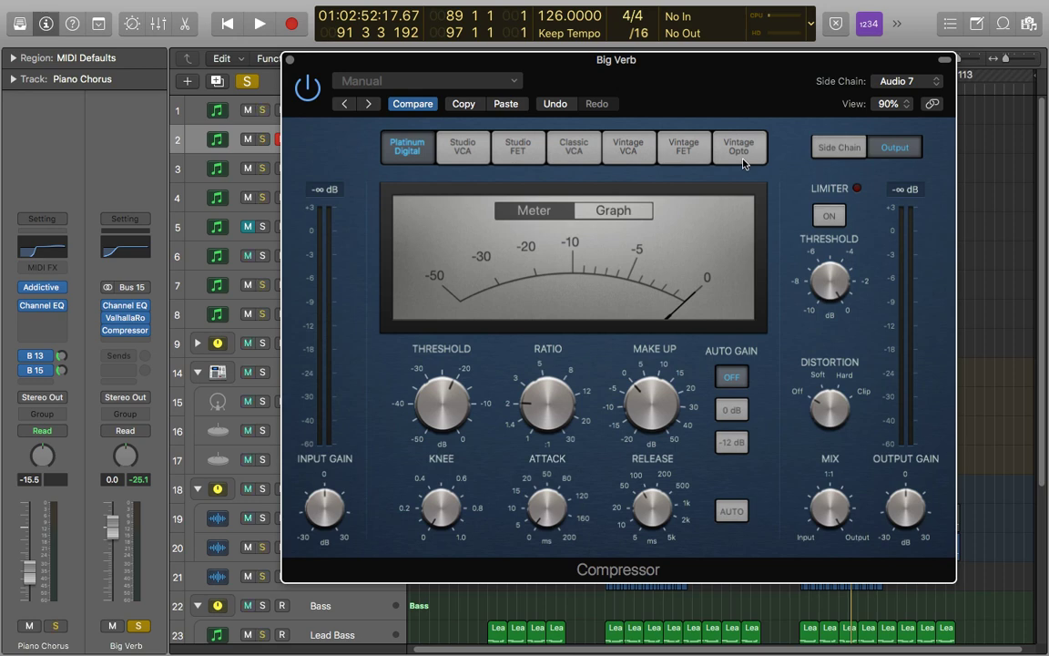
key(space)
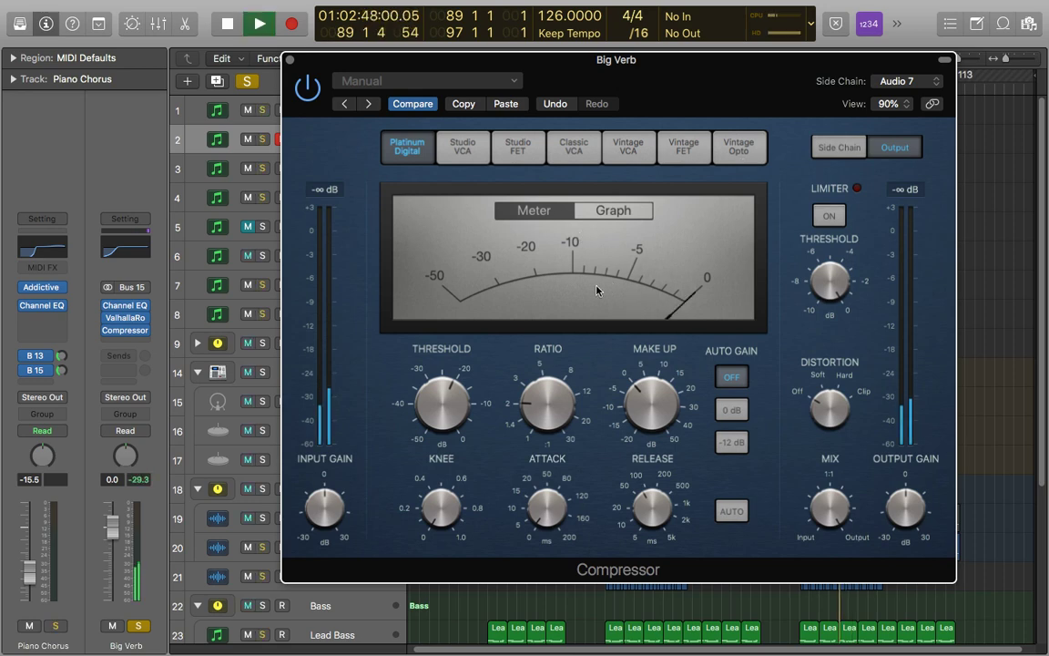
drag(445, 408, 458, 391)
key(space)
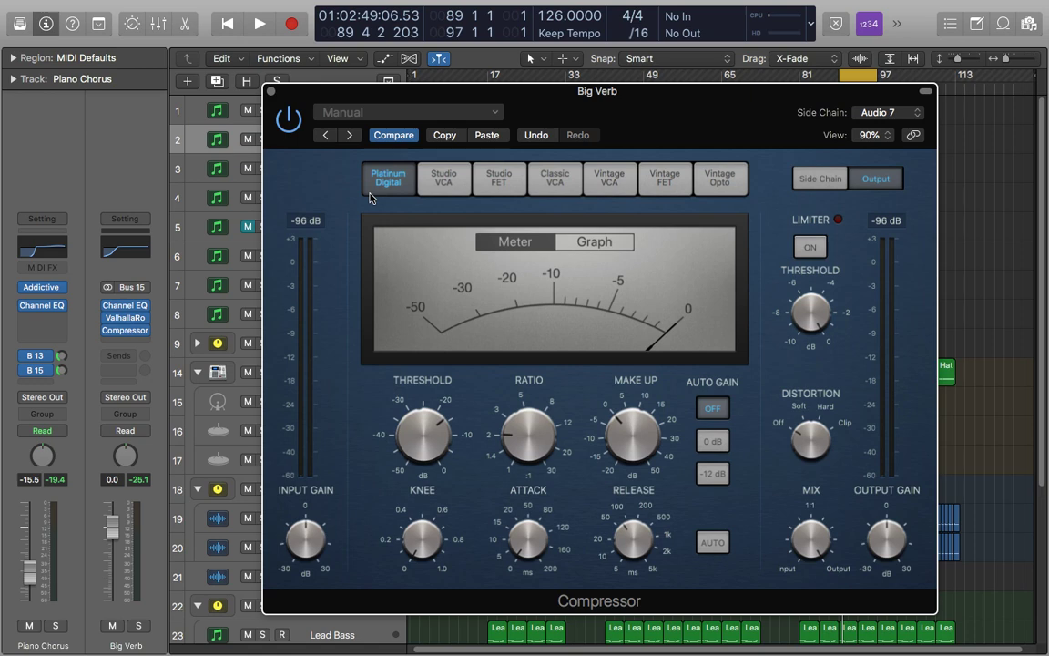
Step: Play back with the Big Verb compressor bypassed to compare the reverb, then stop
key(space)
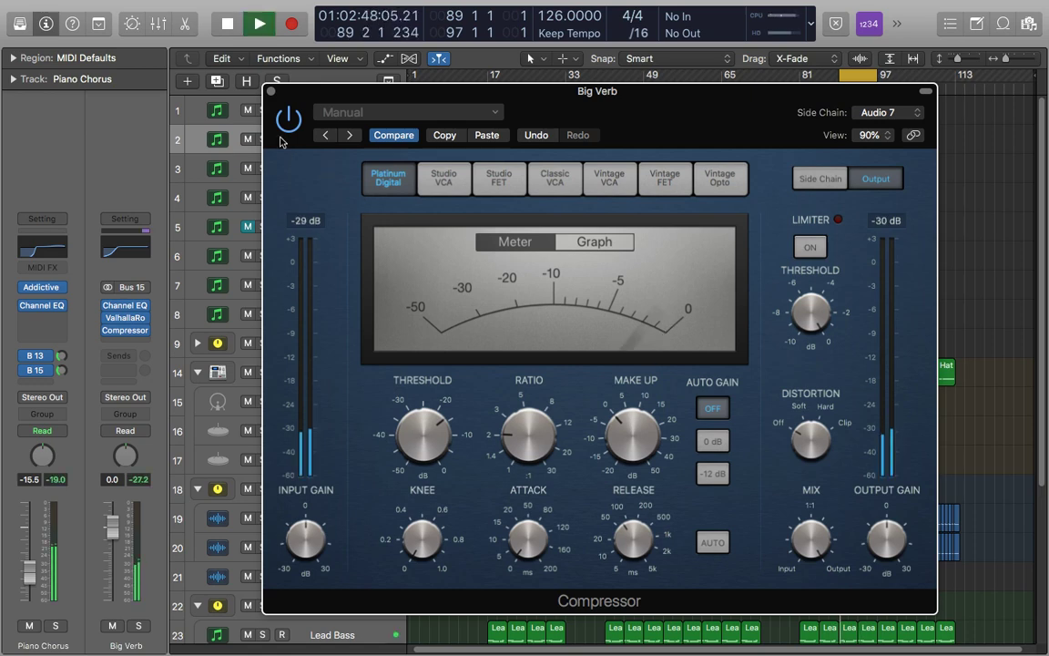
click(290, 119)
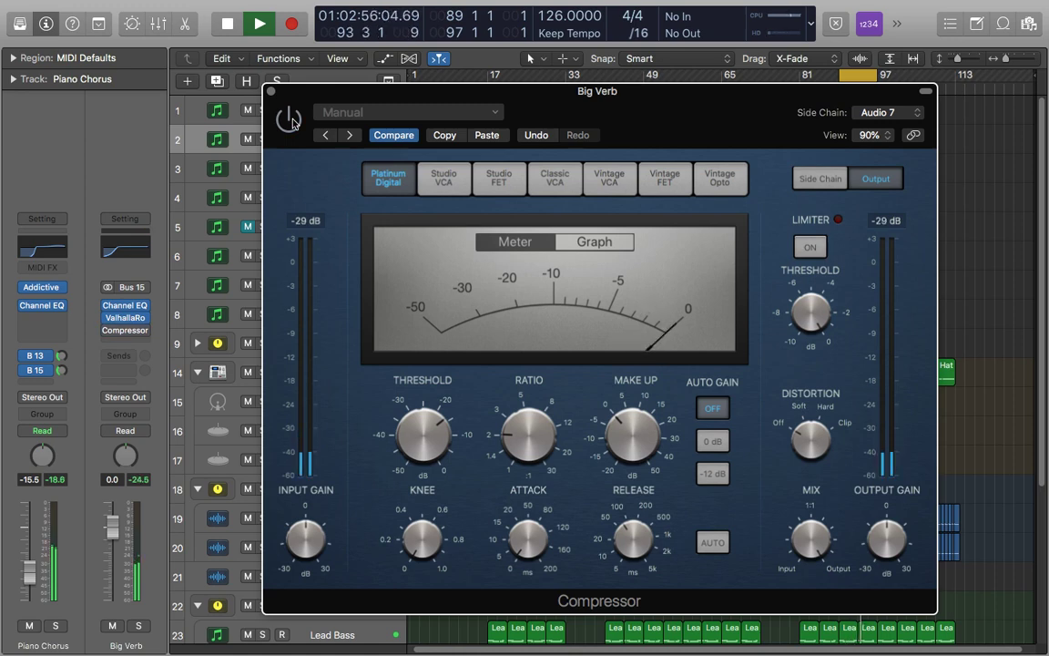
key(space)
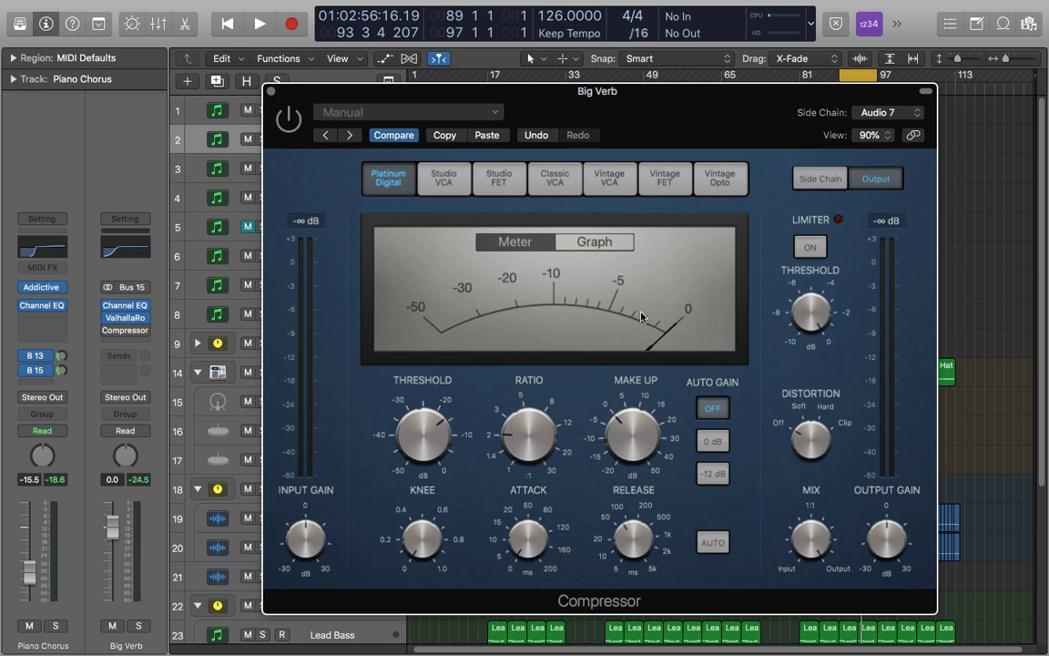
drag(641, 316, 659, 284)
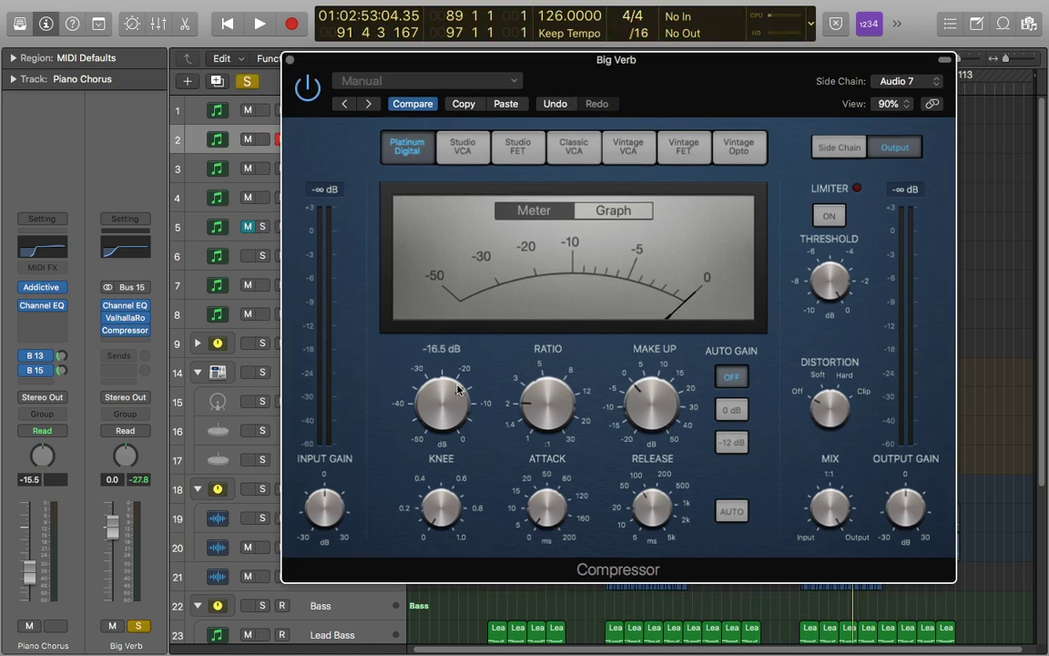